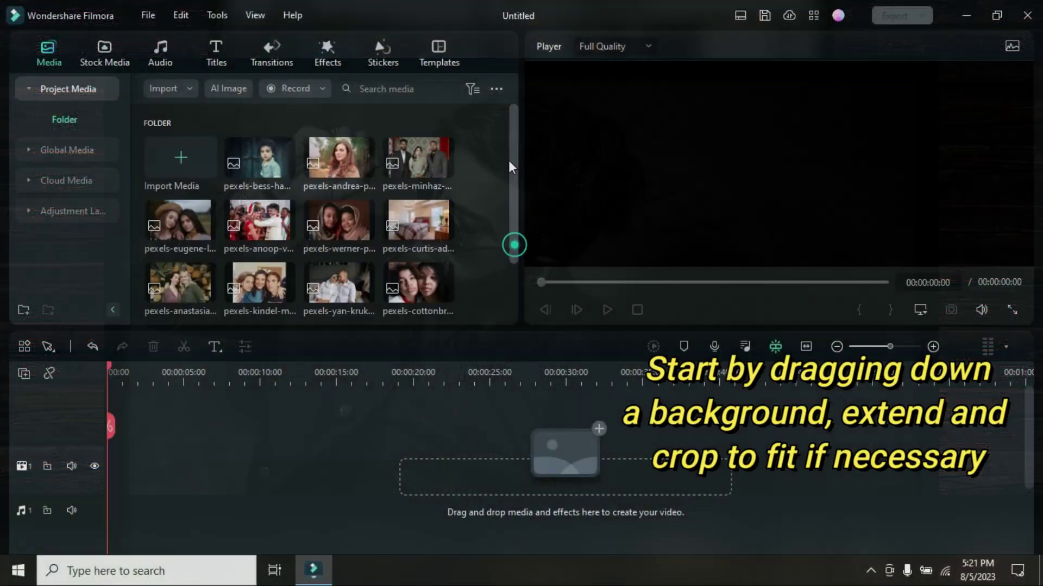
Place the dark wood plank image on the timeline as background, extend it to about 30 seconds, and crop it to fit.
scroll(334, 295, down, 2)
drag(262, 270, 567, 471)
right_click(168, 460)
click(186, 293)
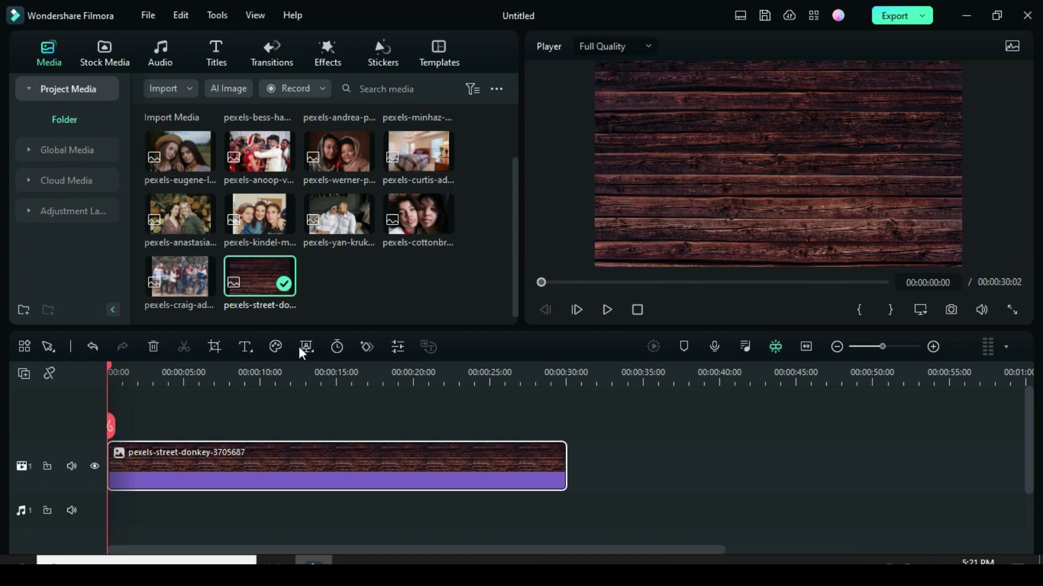
Stack the red-haired woman, curly-haired child and three-person wedding pictures on tracks 2, 3 and 4 from the timeline start.
drag(229, 365, 267, 366)
scroll(266, 365, down, 1)
scroll(509, 243, up, 2)
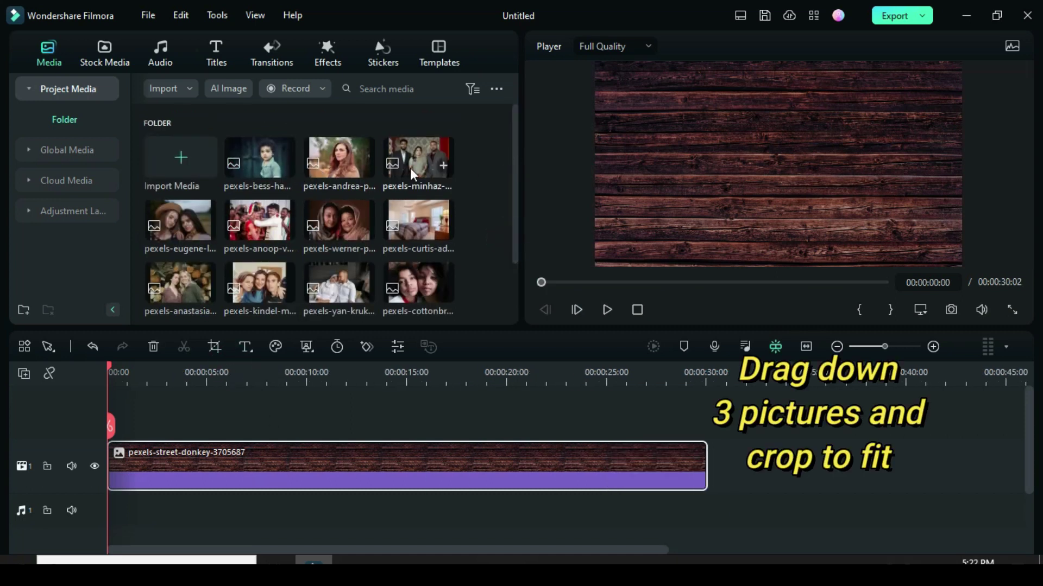
drag(340, 158, 126, 451)
drag(259, 158, 185, 465)
drag(418, 158, 195, 414)
Crop all three stacked pictures to fit the frame.
drag(288, 392, 199, 525)
right_click(181, 415)
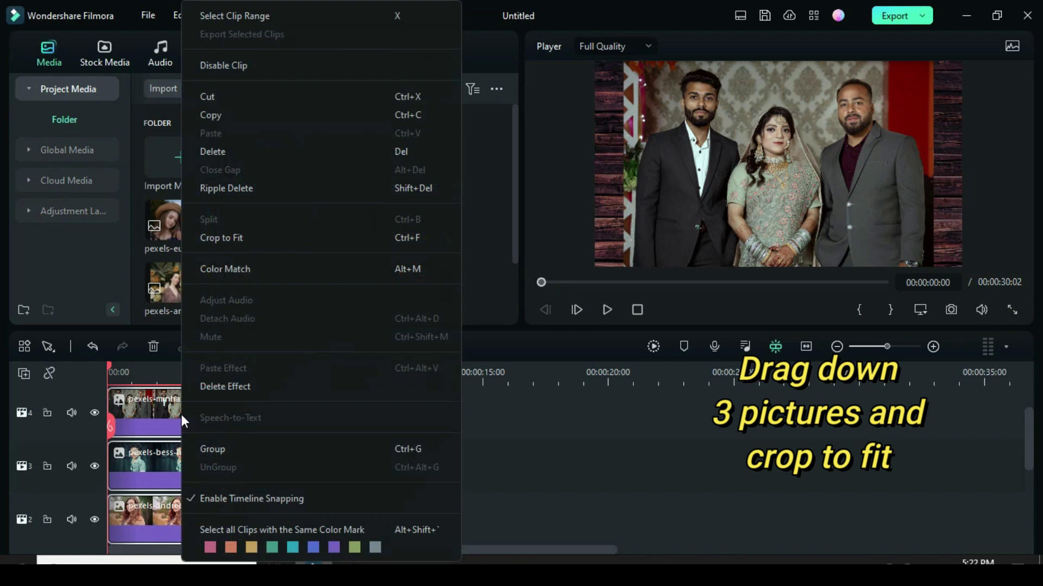
click(230, 241)
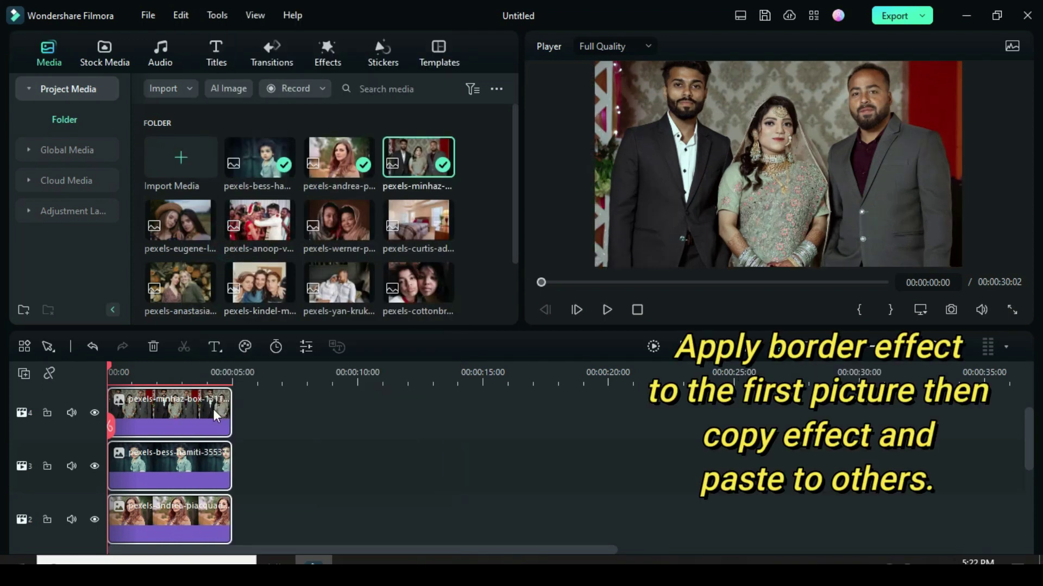
Find the Border effect by searching for "border" and apply it to the wedding picture on track 4.
click(216, 416)
click(328, 54)
click(248, 90)
text(border)
key(Return)
drag(180, 136, 150, 418)
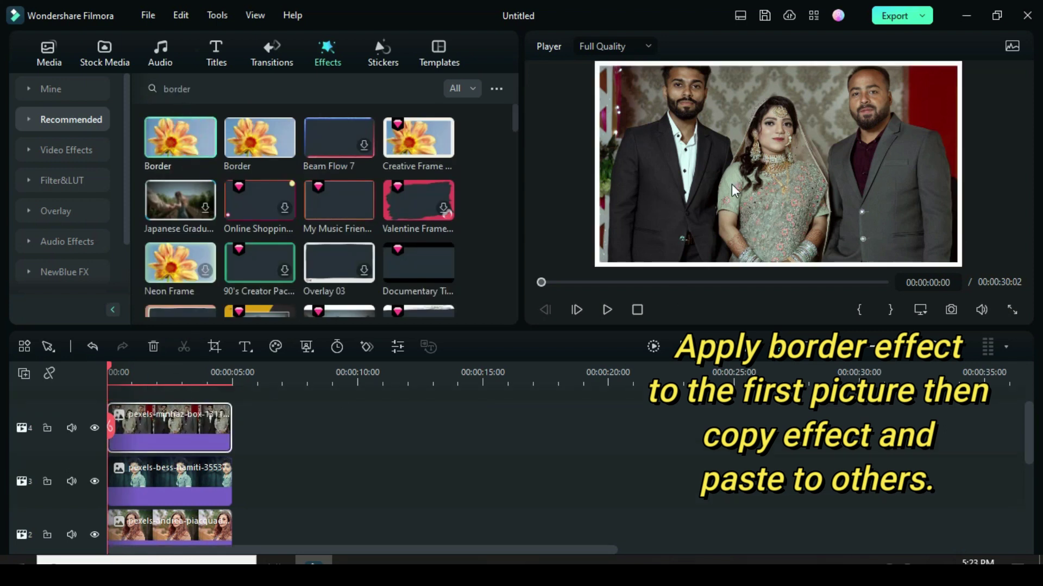
Set both the start and end colours of the track 4 picture's border to black.
double_click(162, 419)
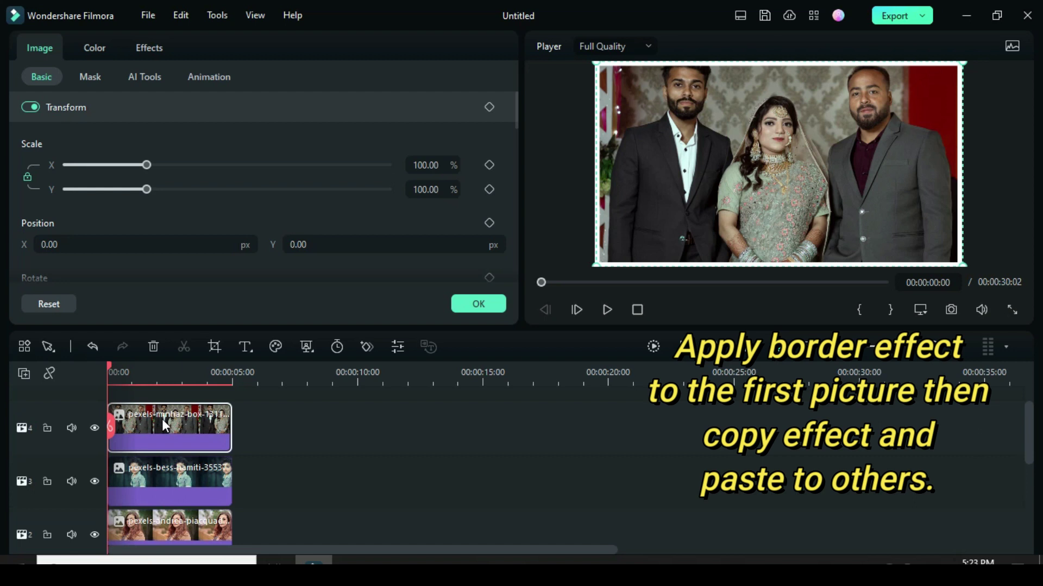
click(148, 49)
click(95, 144)
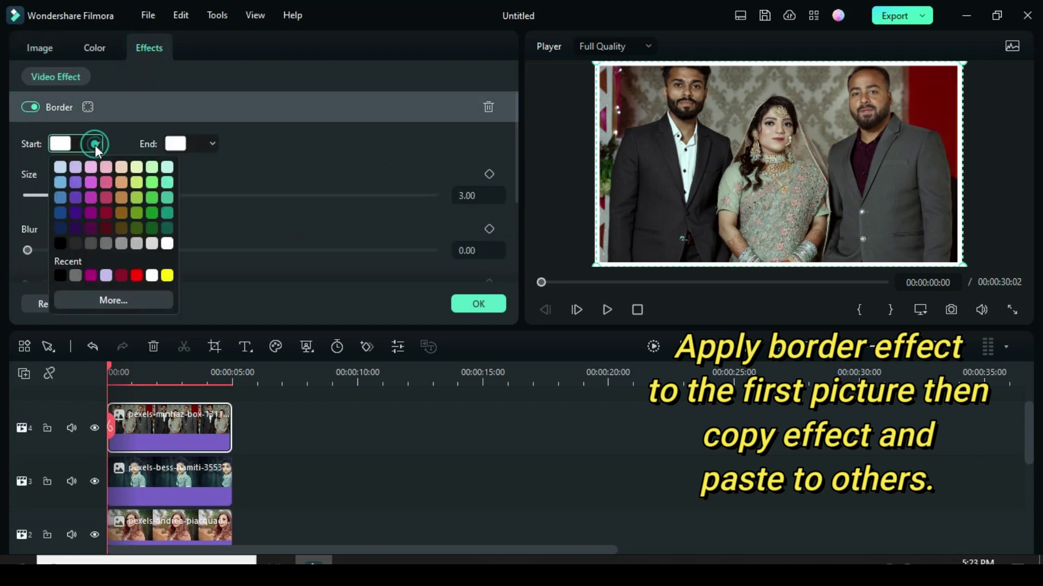
click(64, 247)
click(213, 144)
click(175, 241)
Set the track 4 picture's border size to 6 and its blur to 2, and accept the settings.
drag(67, 196, 98, 196)
double_click(462, 196)
text(6)
key(Return)
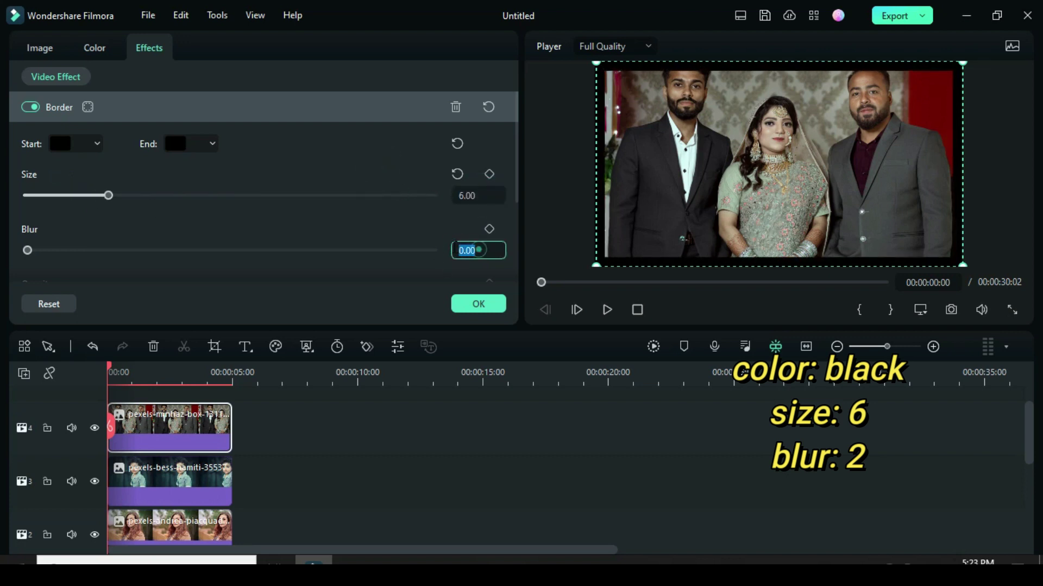
text(2)
key(Return)
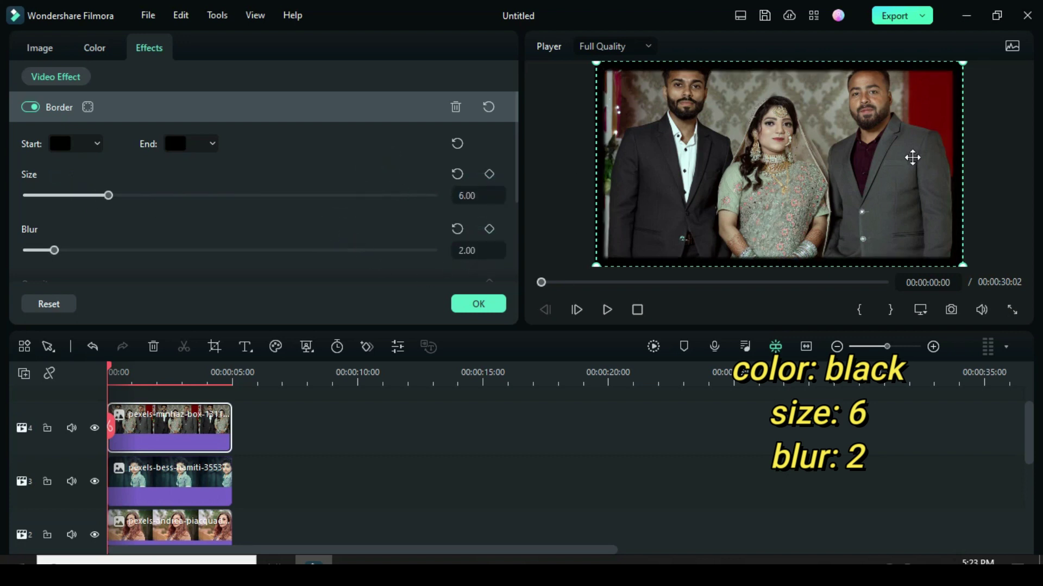
click(475, 304)
Copy the effect from the track 4 picture and paste it onto the pictures on tracks 3 and 2.
right_click(193, 422)
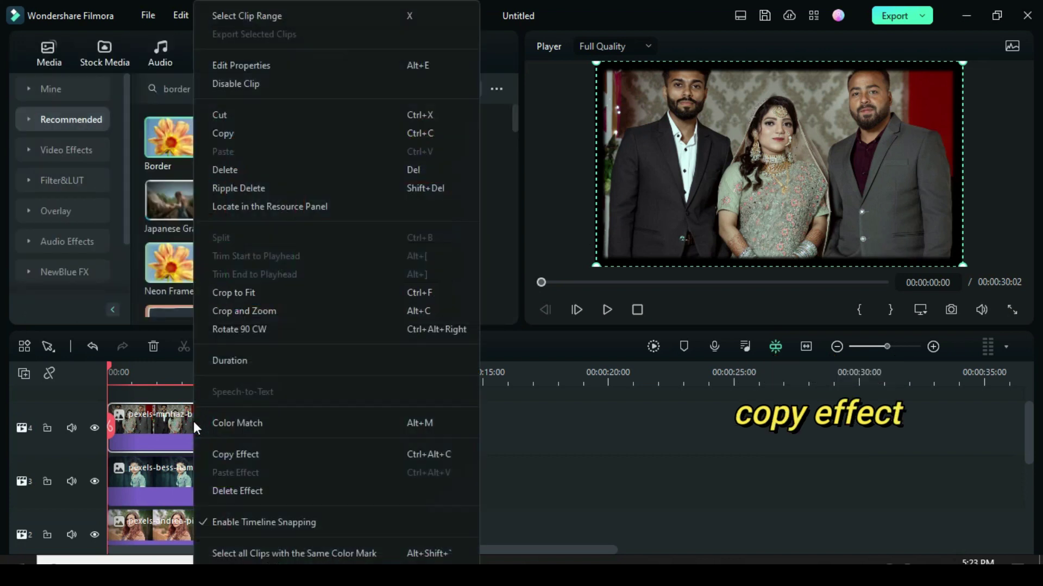
click(234, 454)
scroll(255, 458, down, 1)
drag(267, 453, 210, 492)
right_click(188, 464)
click(225, 370)
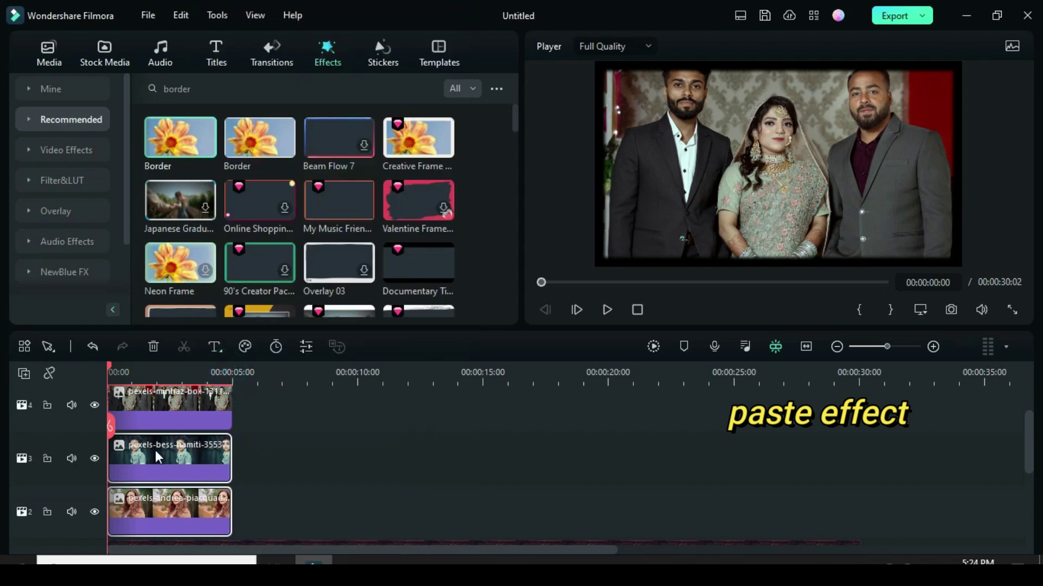
Temporarily hide tracks 4 and 3 to check the pasted border on the lower pictures, and show both tracks again.
scroll(156, 456, up, 1)
click(95, 428)
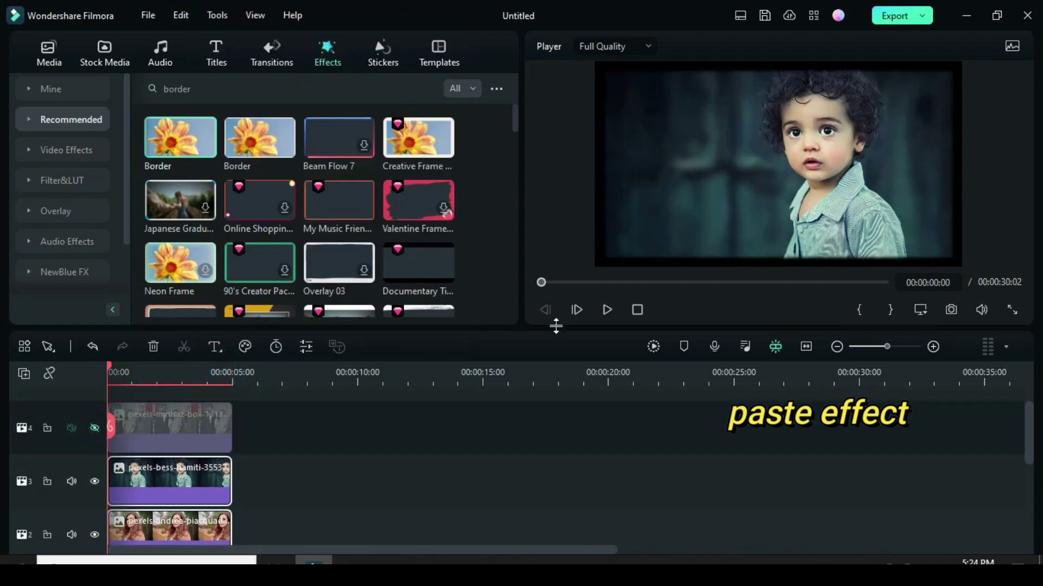
click(95, 482)
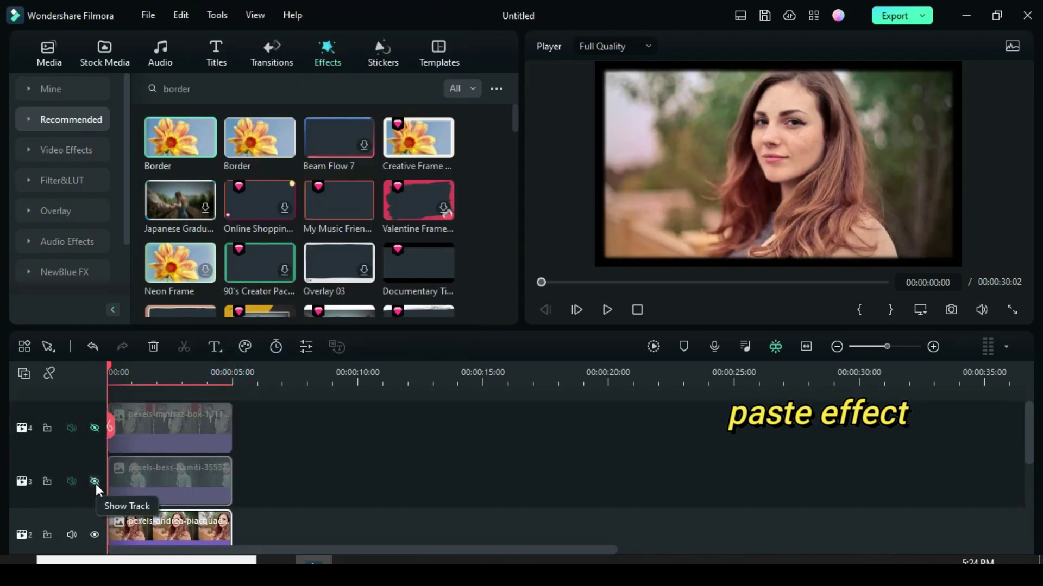
click(94, 481)
click(95, 428)
Search the effects for "square blur" and apply Square Blur to the wedding picture on track 4.
double_click(215, 89)
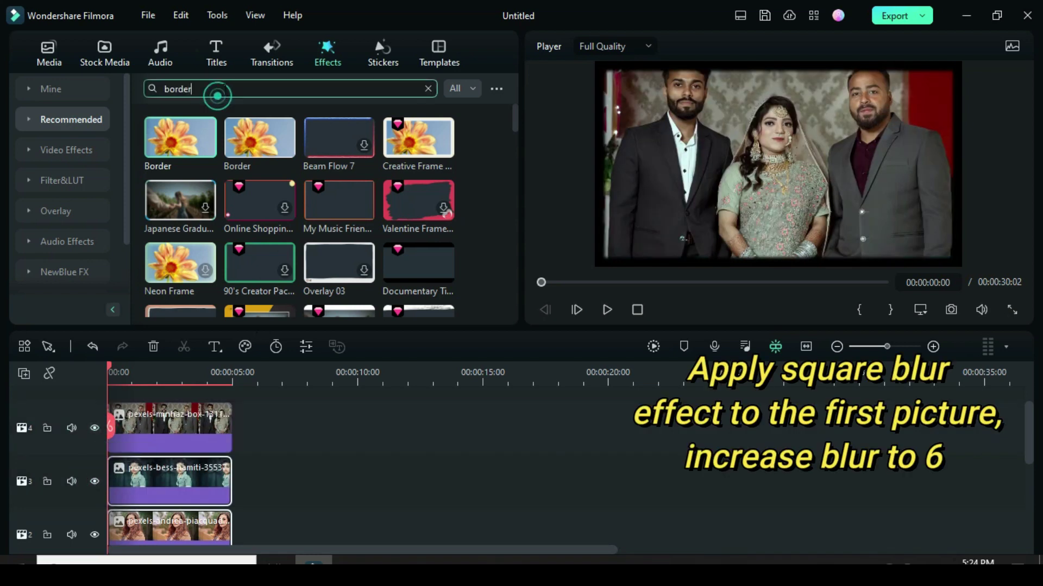
text(squa)
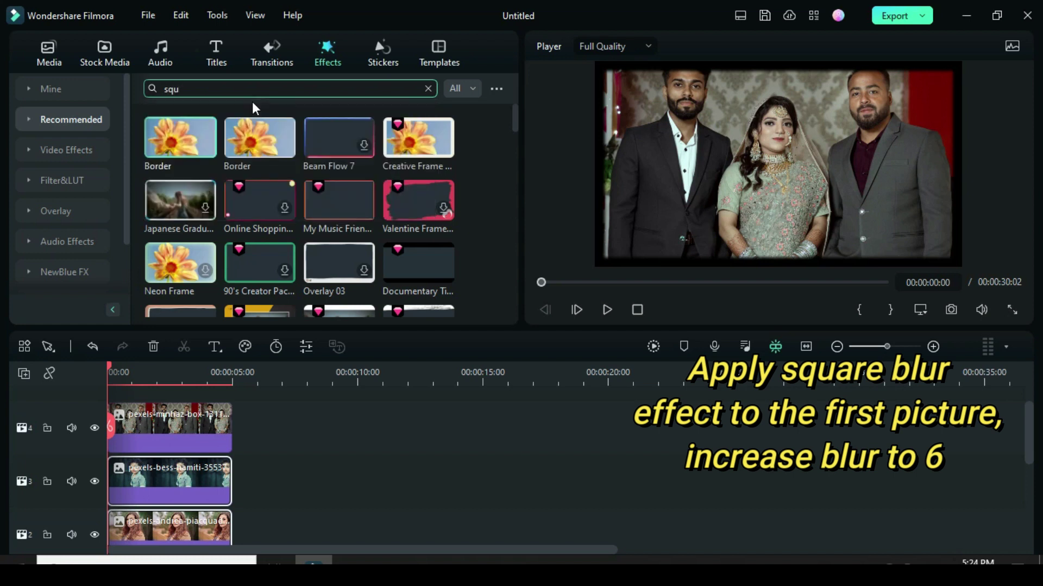
click(246, 105)
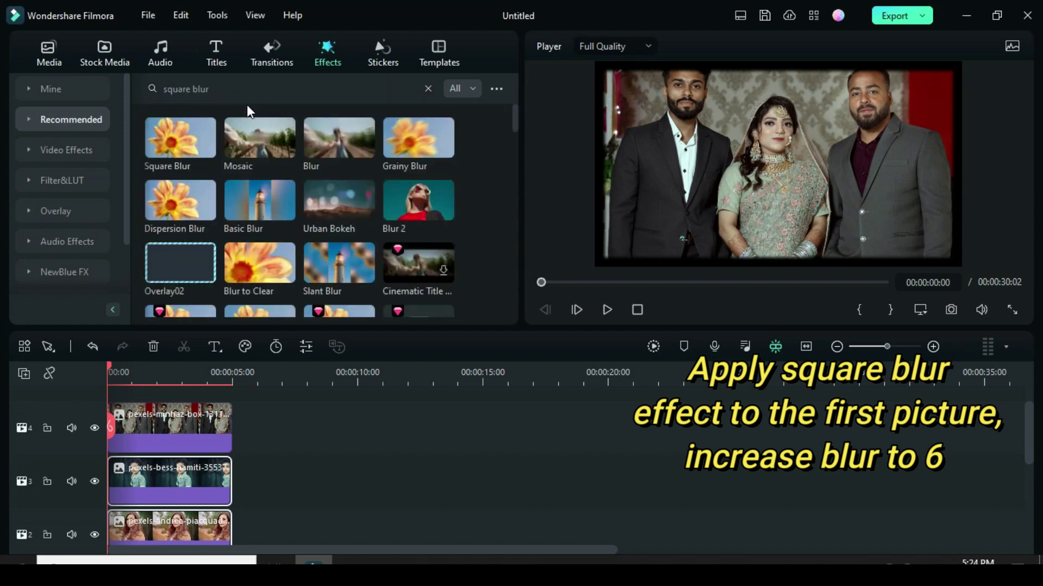
drag(172, 154, 149, 420)
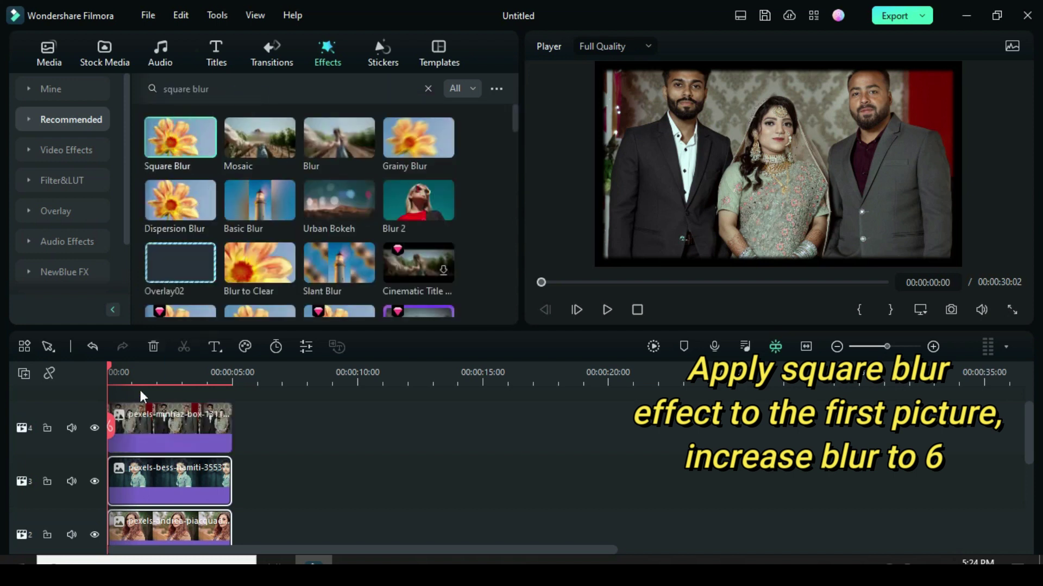
Set the Square Blur size of the track 4 picture to 6 and accept the setting.
double_click(183, 429)
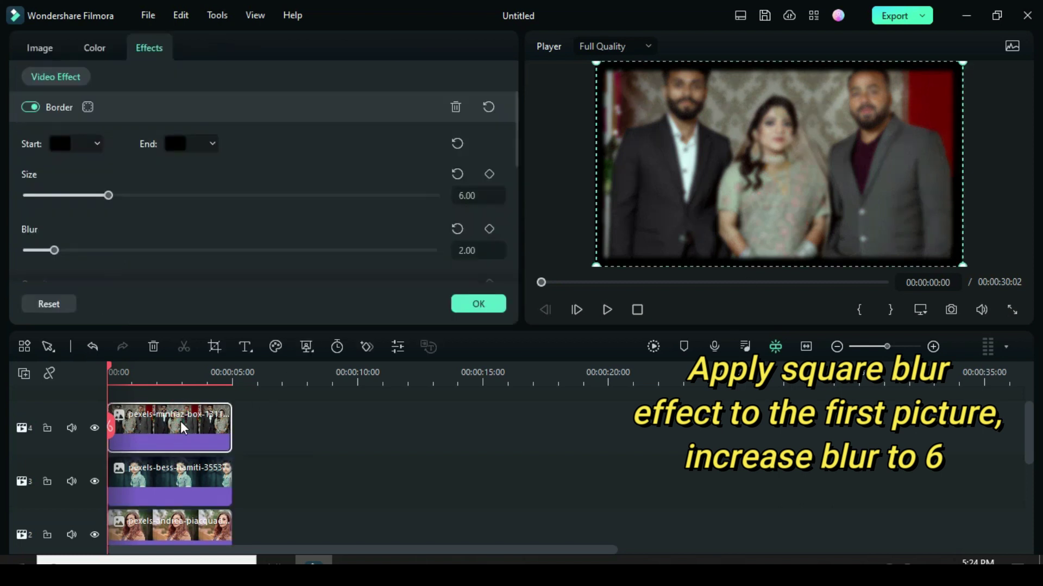
scroll(456, 191, down, 5)
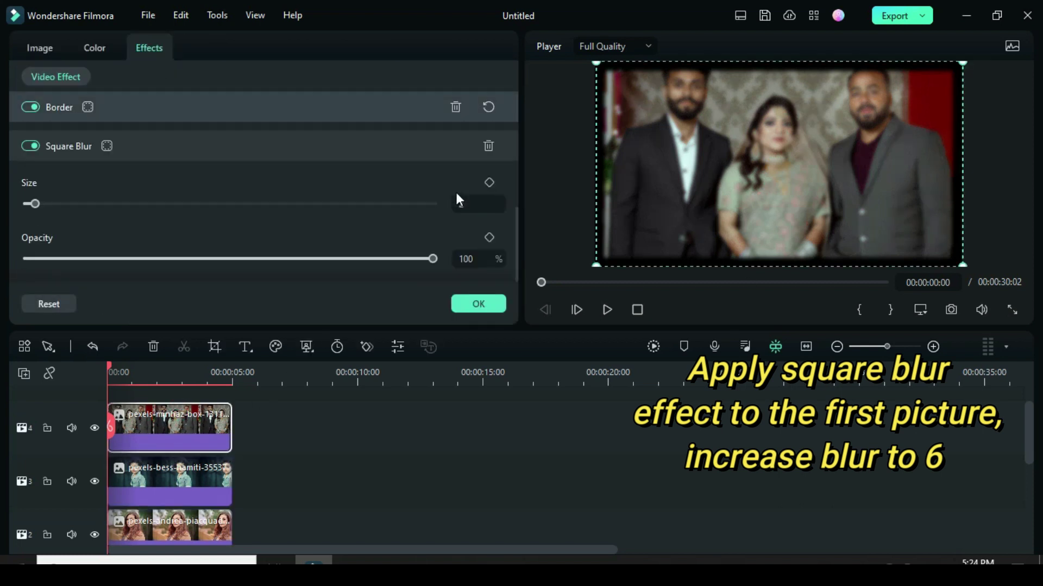
drag(34, 204, 46, 205)
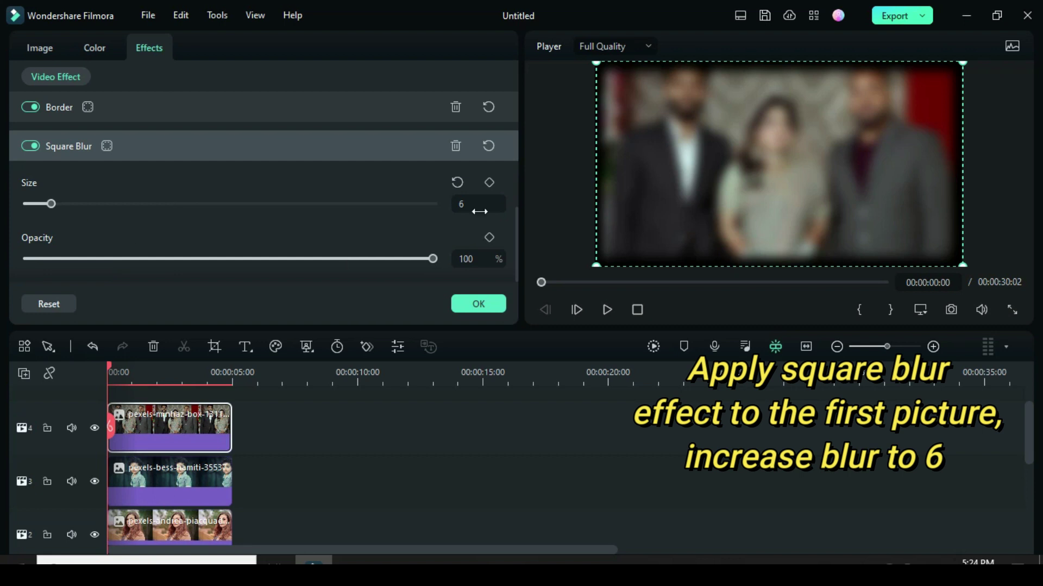
click(478, 303)
Copy the effects from the track 4 picture and paste them only onto the track 2 picture.
right_click(191, 425)
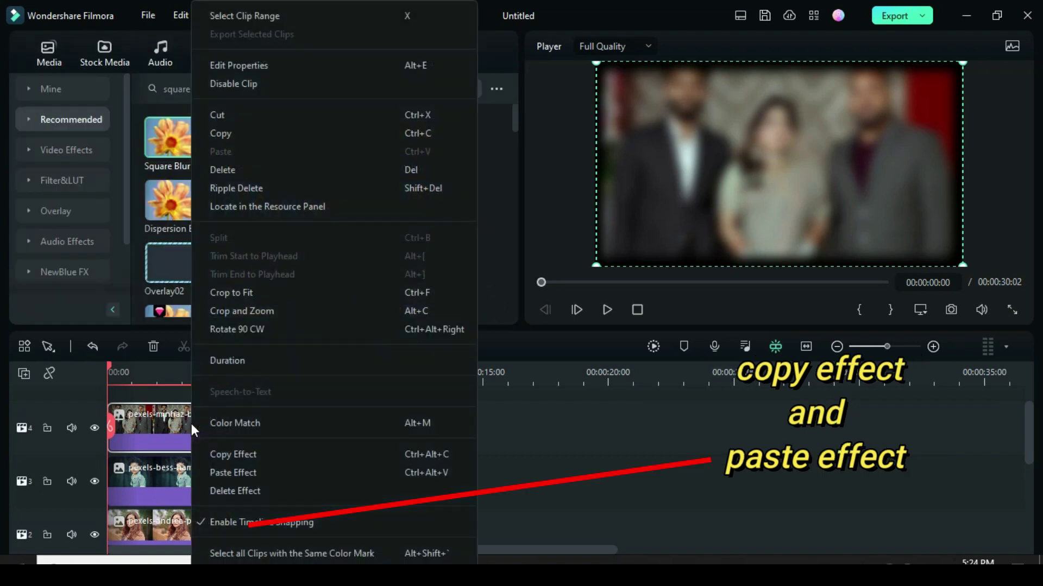
click(233, 453)
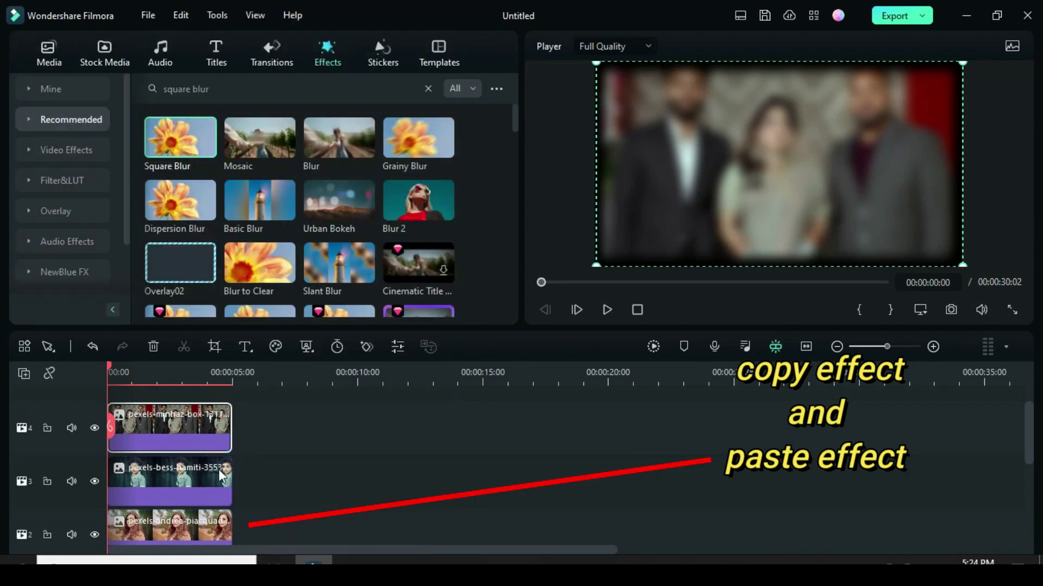
scroll(218, 478, down, 1)
right_click(216, 506)
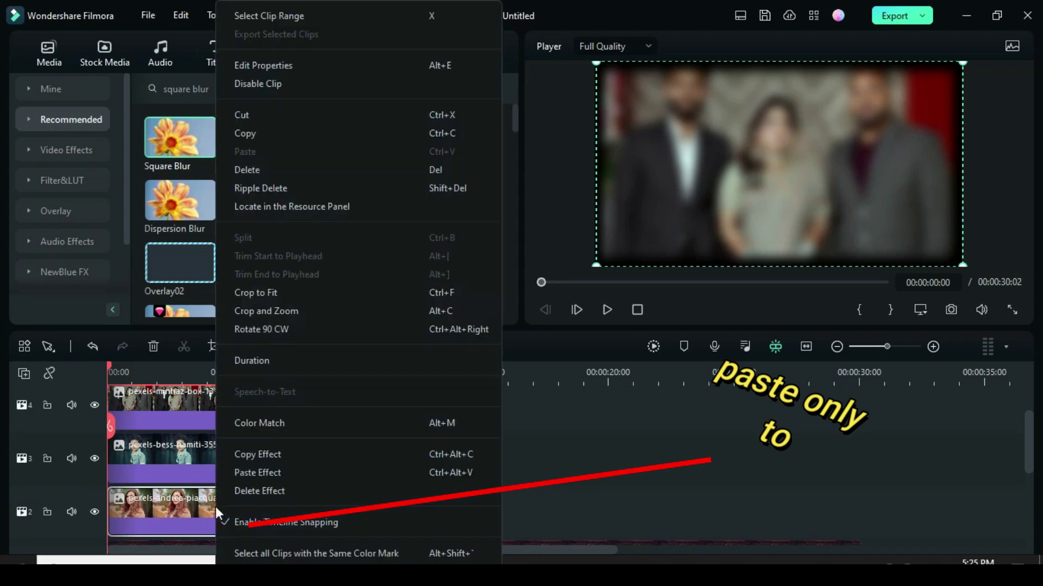
click(257, 473)
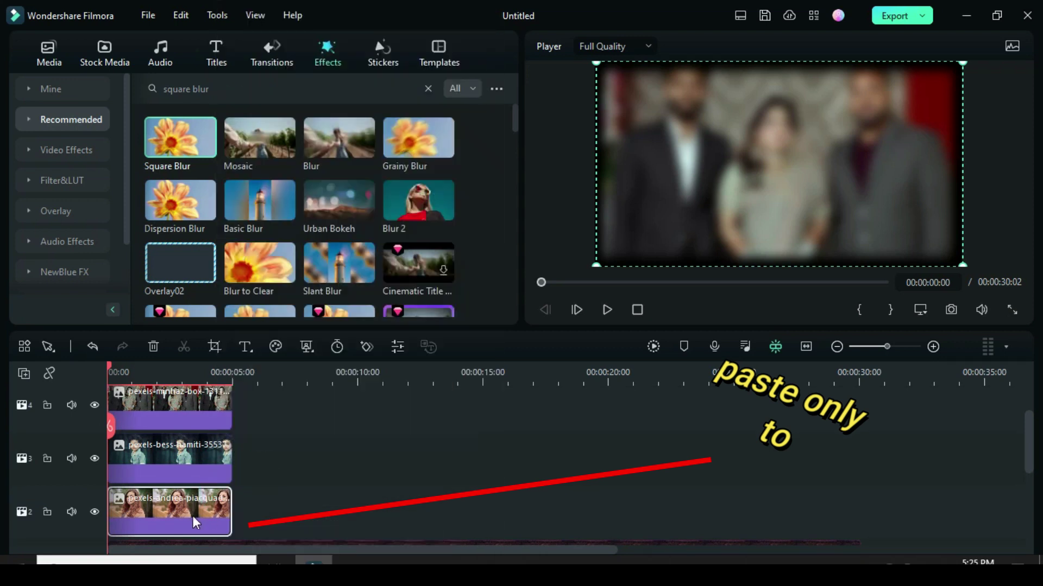
Briefly hide the two upper picture tracks to check the blur on the track 2 picture, and restore their visibility.
click(94, 406)
click(95, 459)
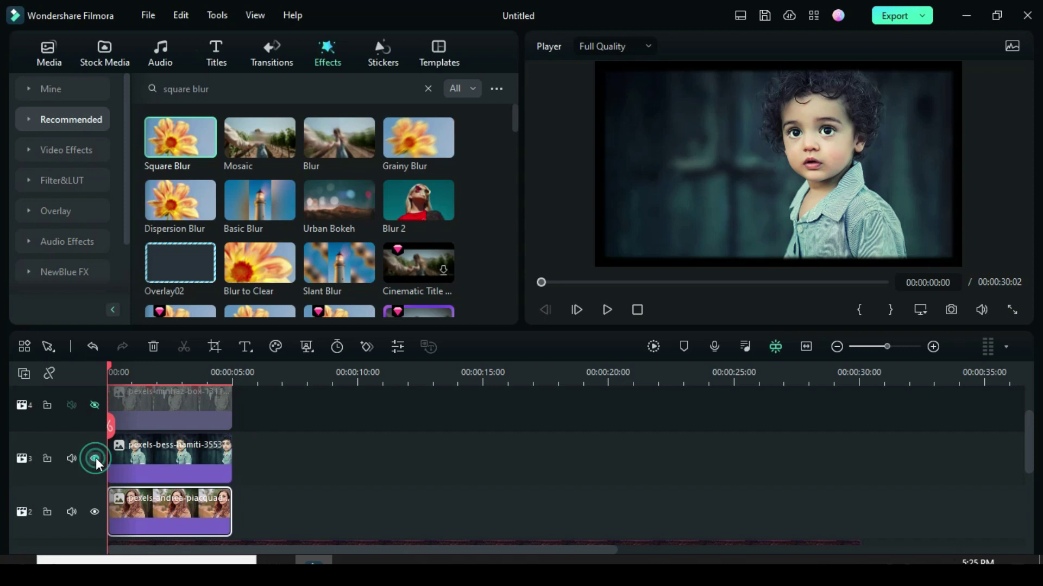
click(95, 459)
click(95, 405)
Scale the track 4 picture to 130% and add scale and position keyframes at the timeline start.
scroll(255, 379, up, 2)
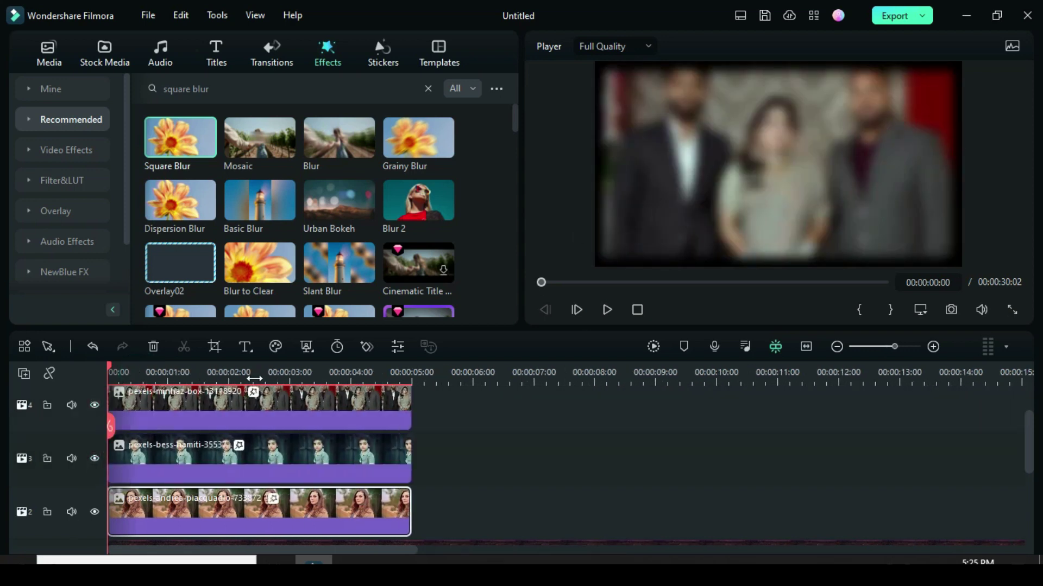
scroll(255, 379, up, 1)
double_click(190, 423)
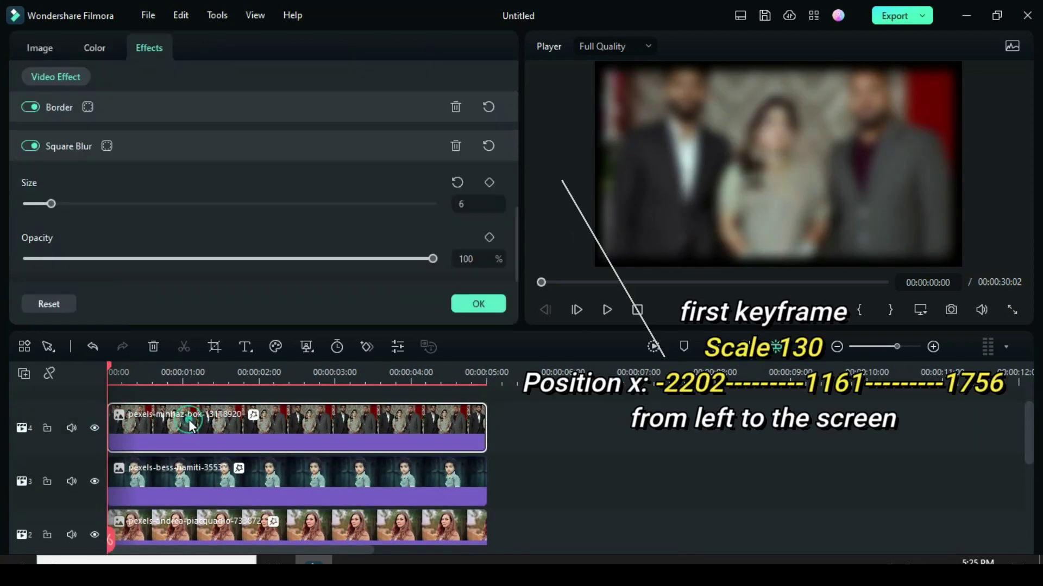
click(48, 49)
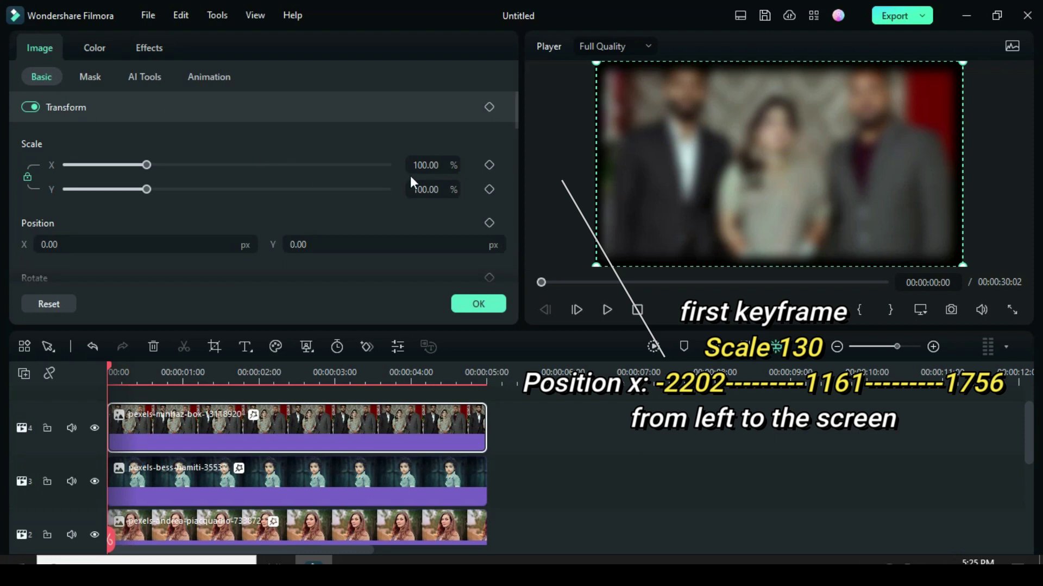
click(445, 165)
text(130)
key(Return)
click(489, 166)
click(490, 223)
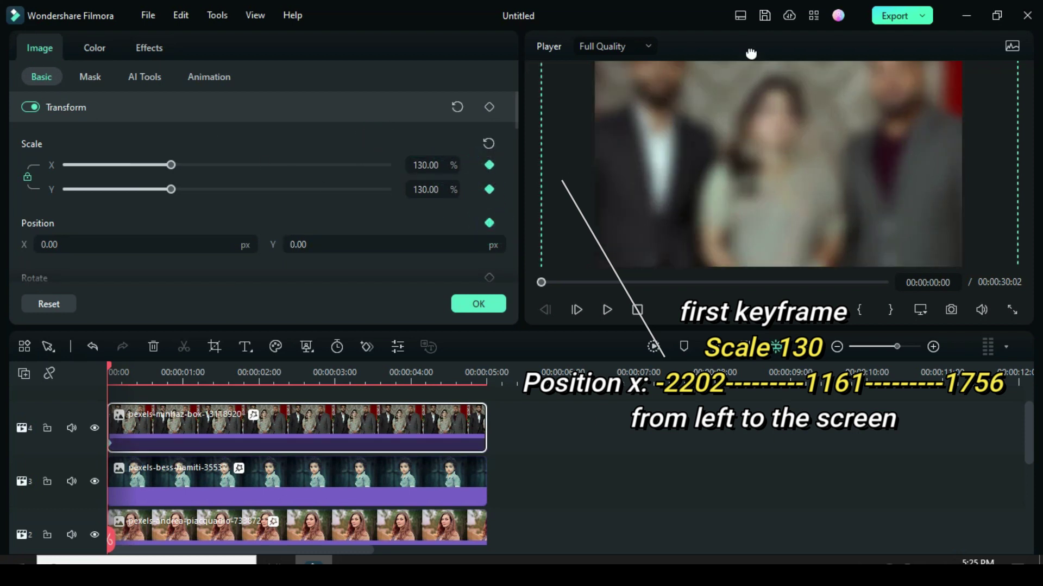
Set the track 4 picture's X position to -2202 px at the first keyframe.
click(31, 245)
text(-2202)
click(130, 225)
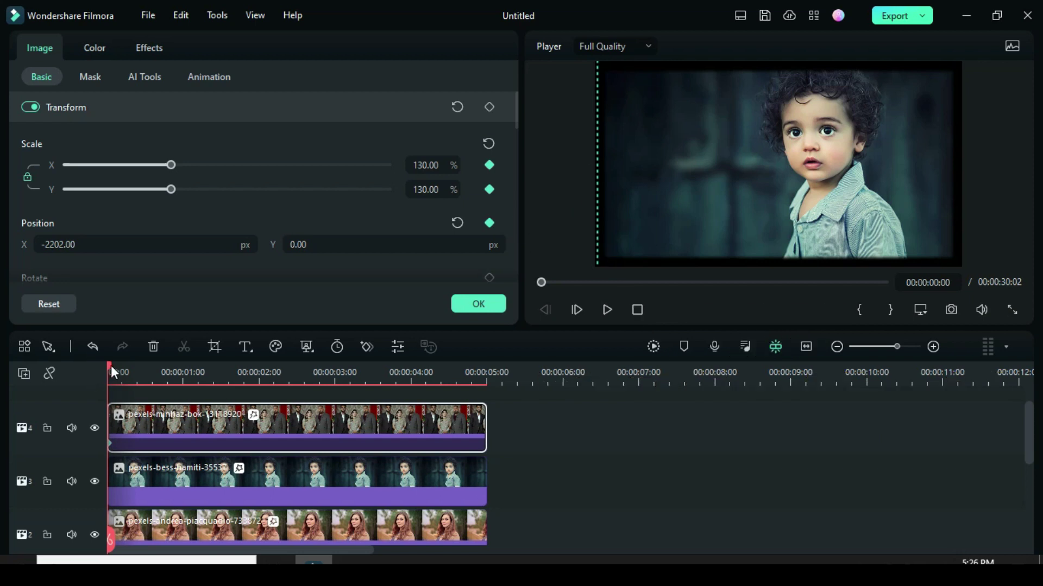
Add scale and position keyframes to the track 4 picture at 00:00:01:12 and set its X position to 1161 px.
drag(109, 366, 219, 383)
click(489, 165)
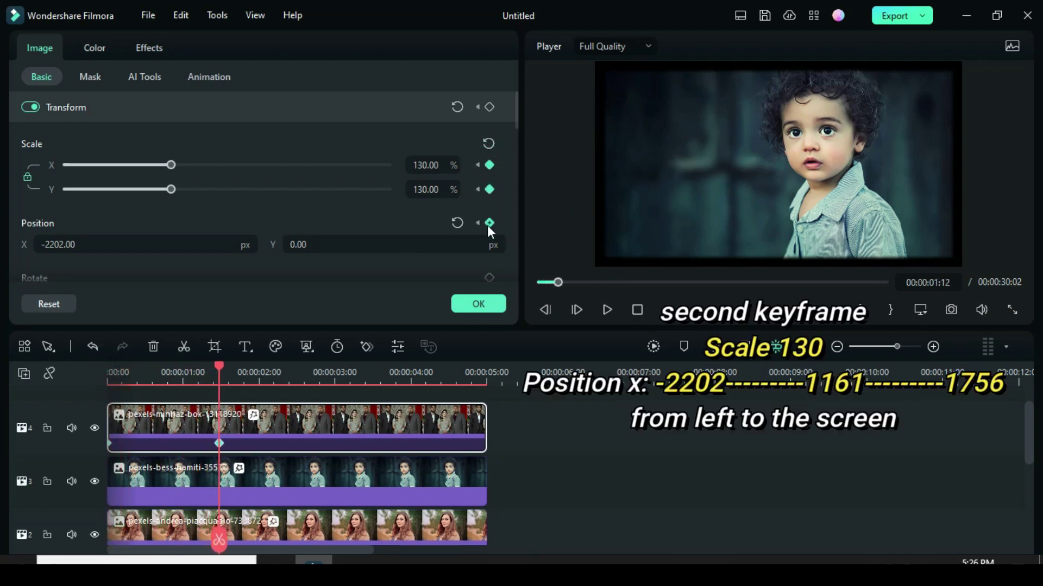
click(55, 243)
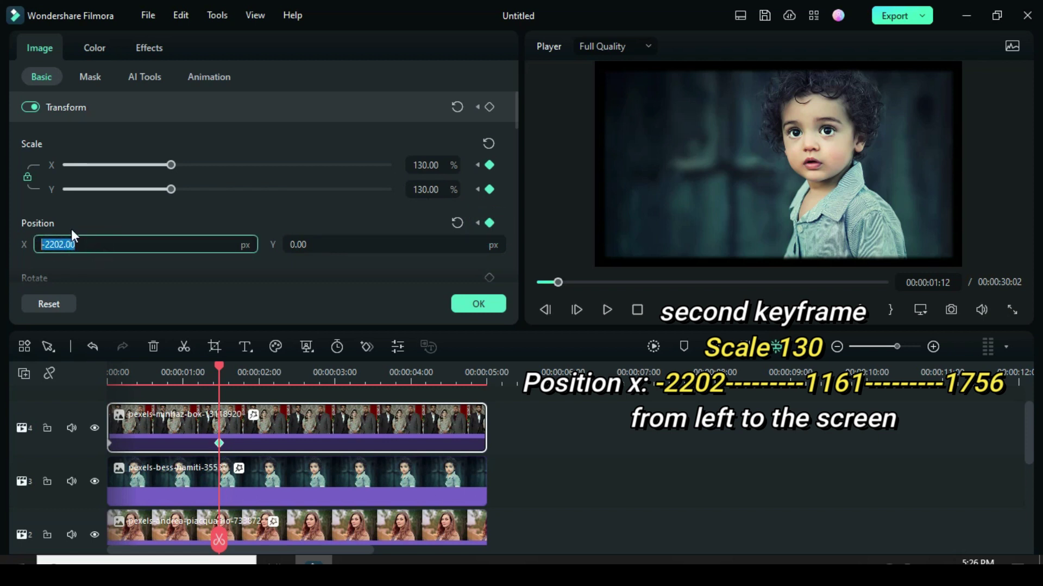
text(1161)
key(Return)
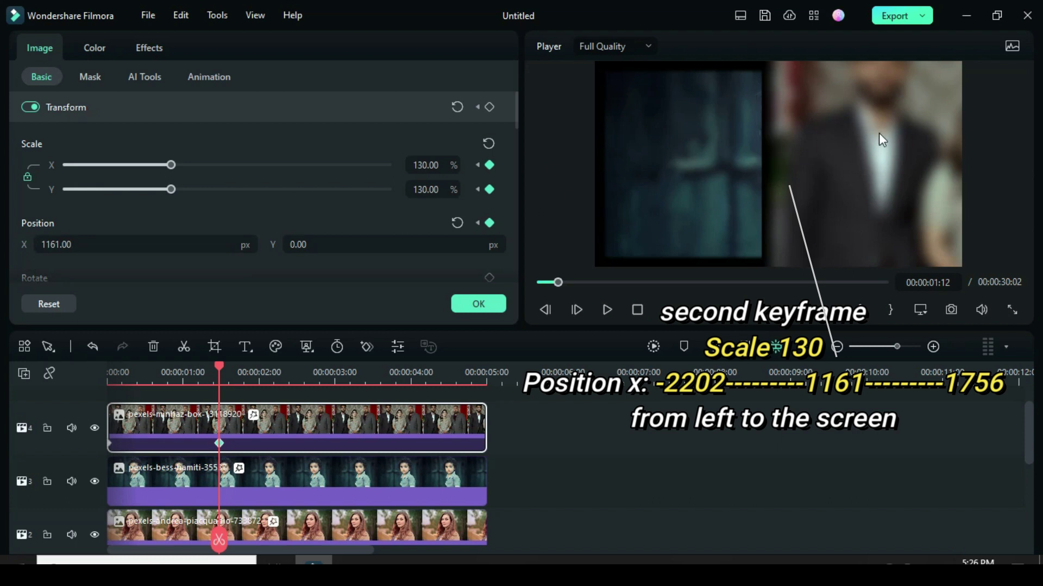
Add scale and position keyframes to the track 4 picture at 00:00:03:08 and set its X position to 1756 px.
drag(220, 367, 358, 381)
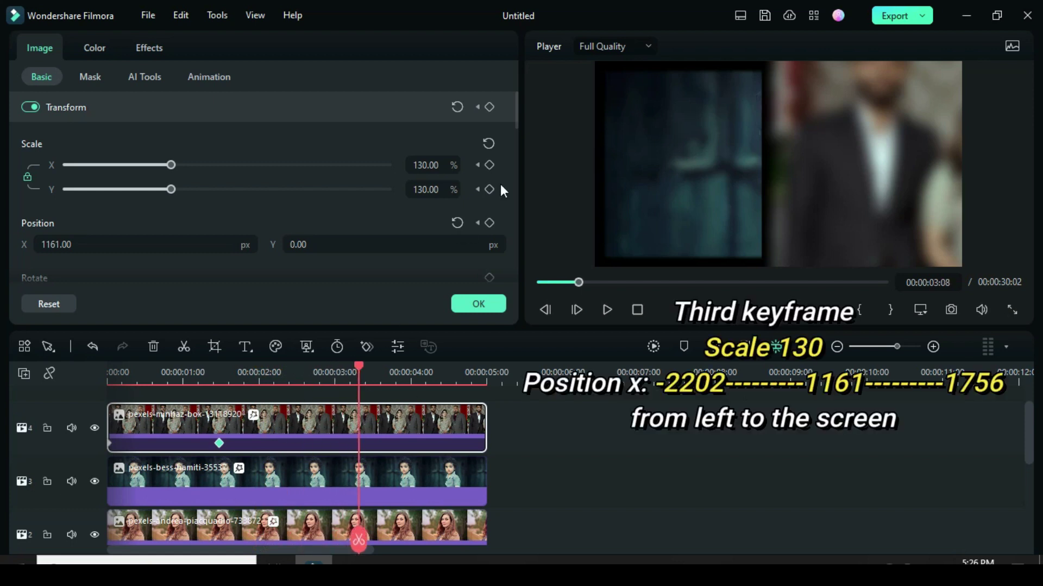
click(489, 223)
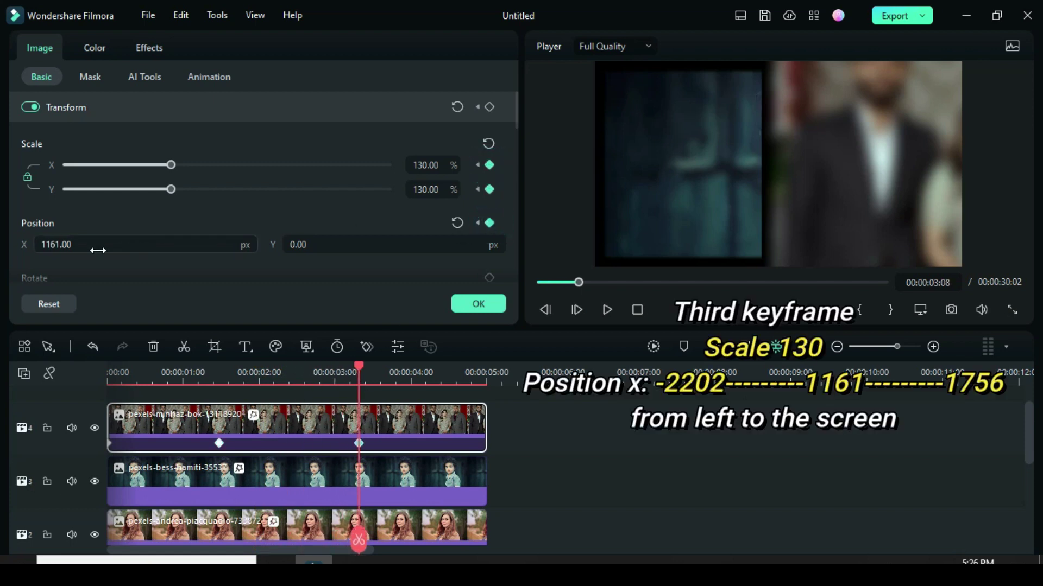
double_click(86, 243)
text(1756)
key(Return)
click(105, 216)
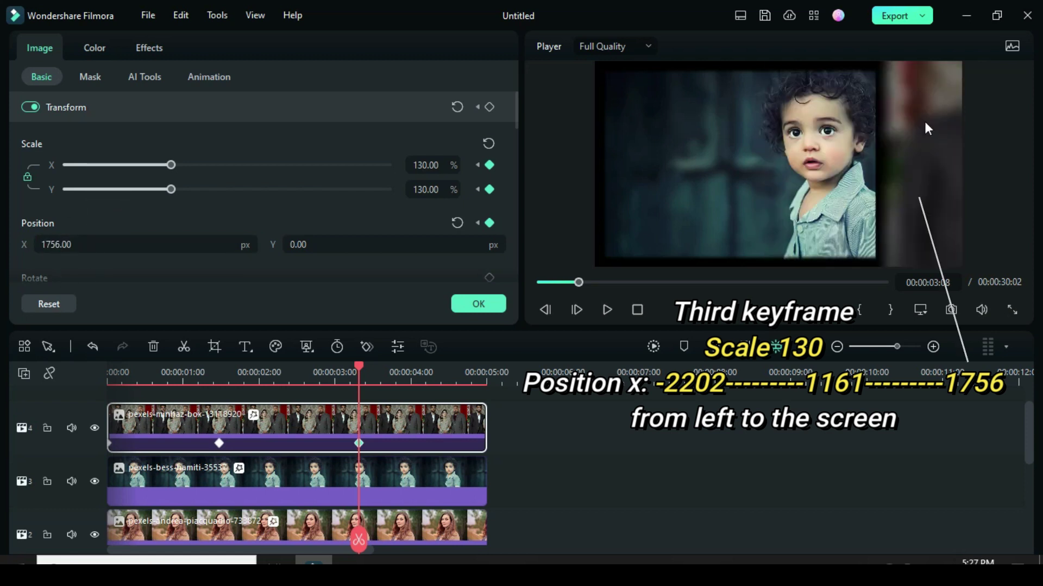
Render the preview and play the track 4 picture's animation from the timeline start.
click(539, 283)
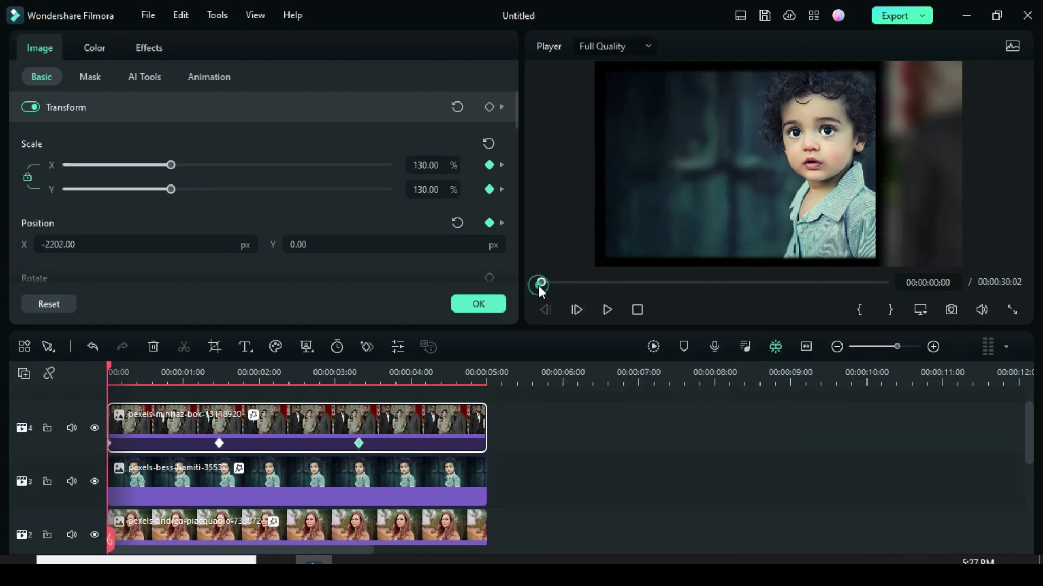
click(654, 345)
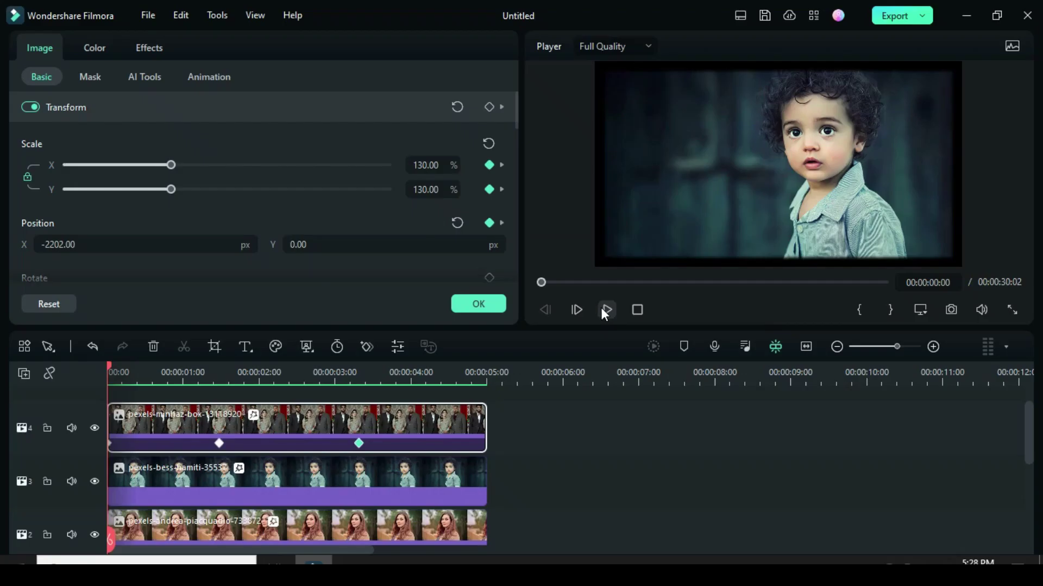
click(605, 309)
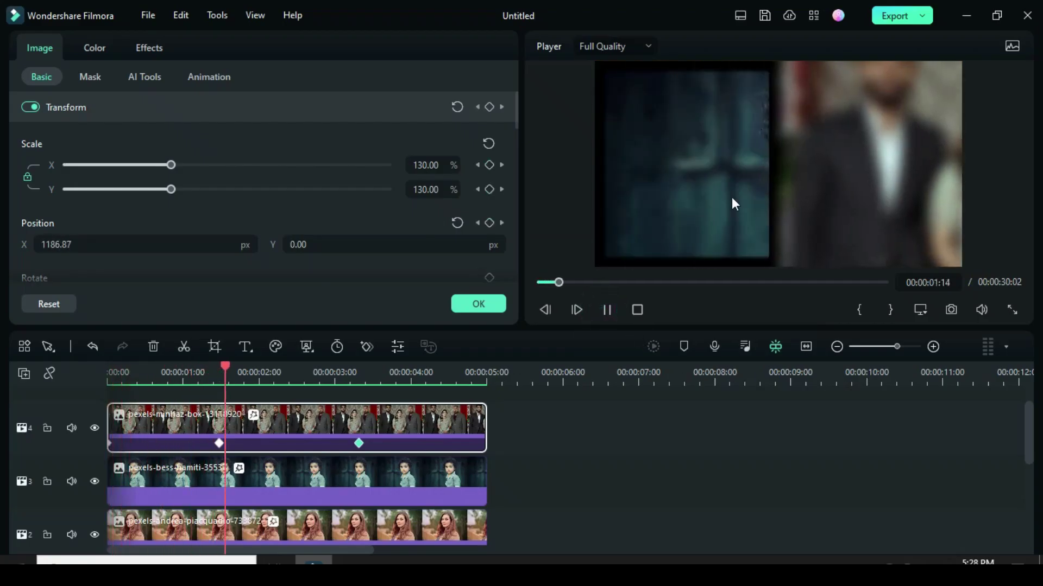
click(541, 282)
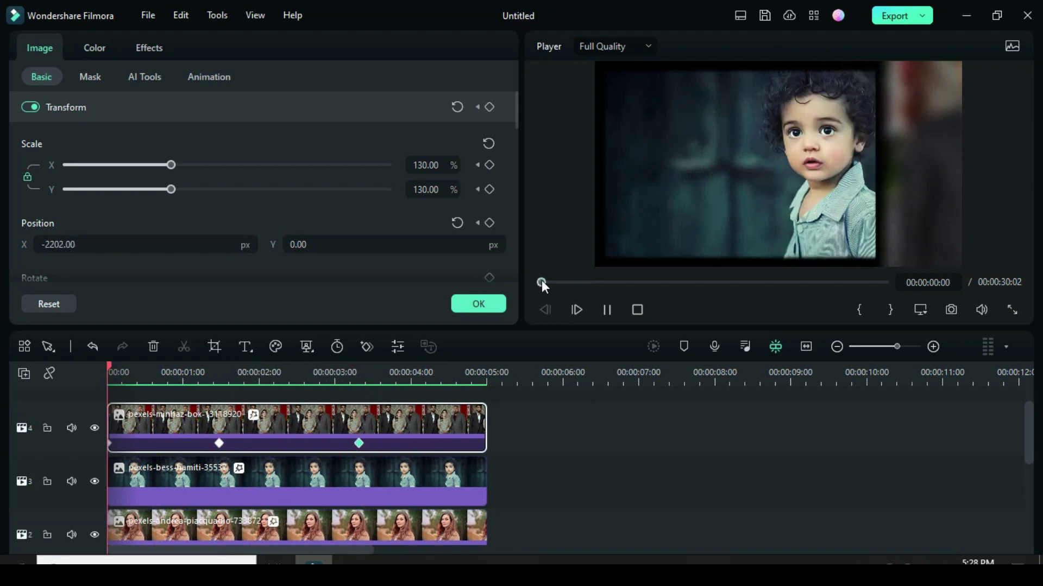
click(605, 309)
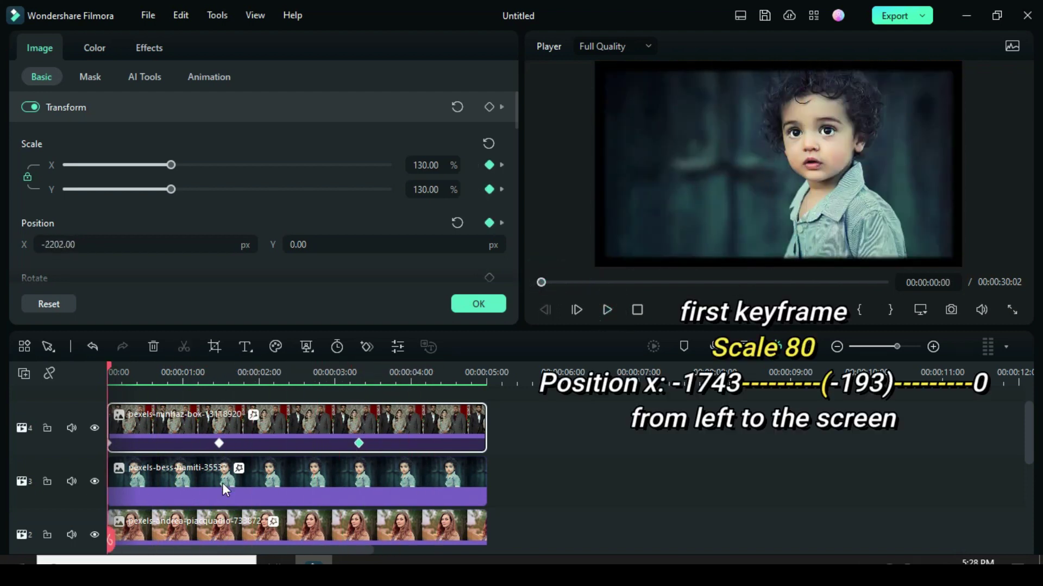
Add scale and position keyframes to the track 3 picture at the timeline start and scale it to 80%.
click(221, 480)
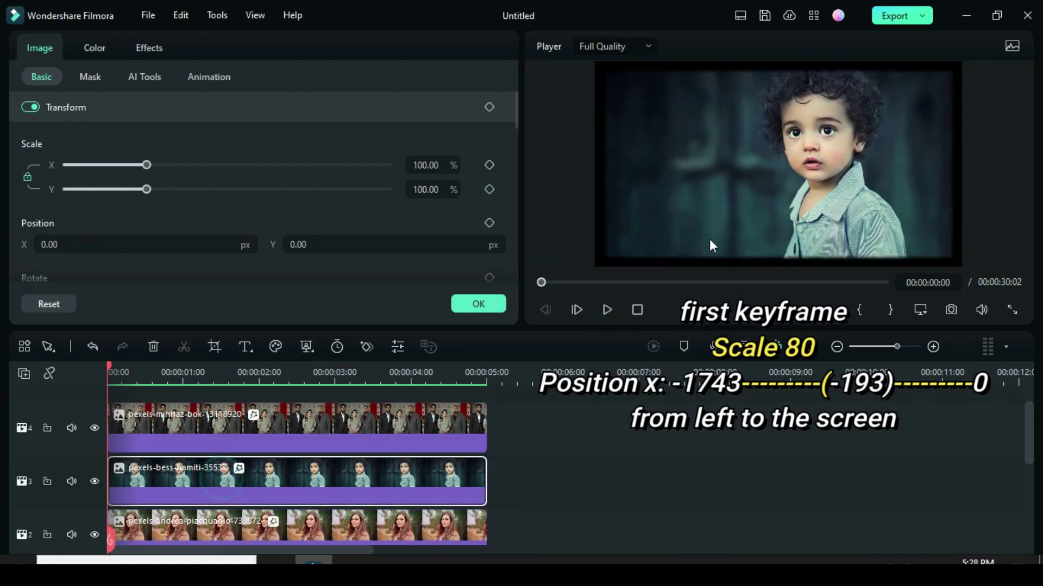
click(489, 164)
click(489, 223)
click(434, 165)
text(80)
click(366, 144)
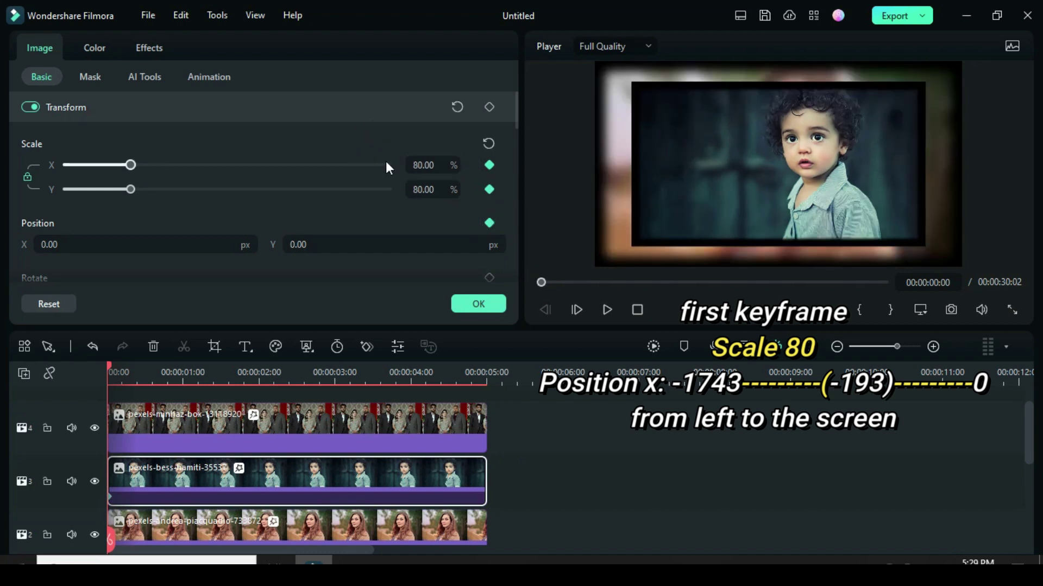
Set the track 3 picture's X position to -1743 px at the first keyframe.
click(79, 242)
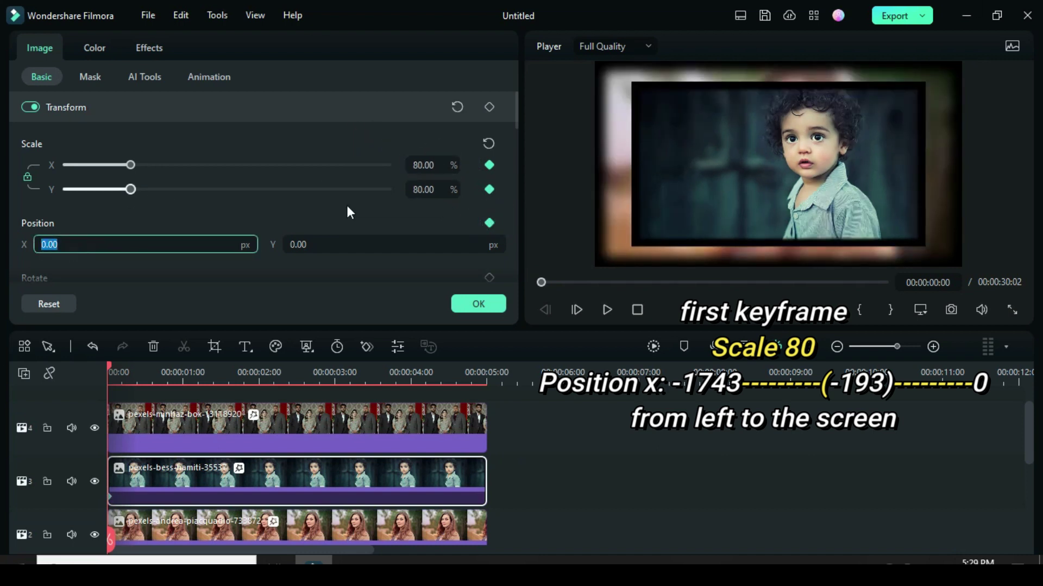
text(-1743)
click(129, 214)
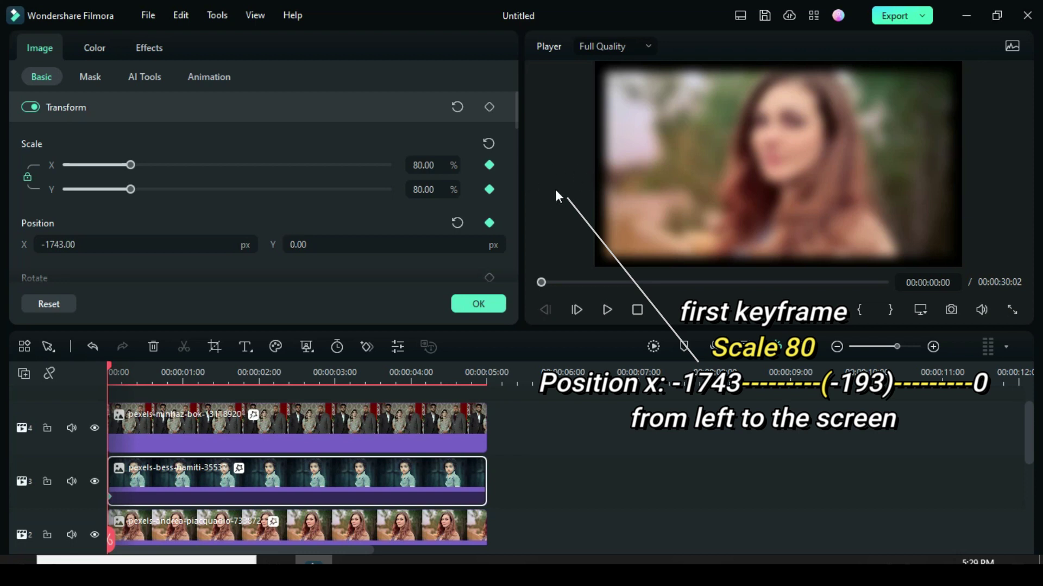
Add scale and position keyframes to the track 3 picture at 00:00:01:12 and set its X position to -193 px.
drag(110, 367, 220, 382)
click(489, 165)
click(488, 223)
click(87, 250)
double_click(100, 248)
text(-193)
key(Return)
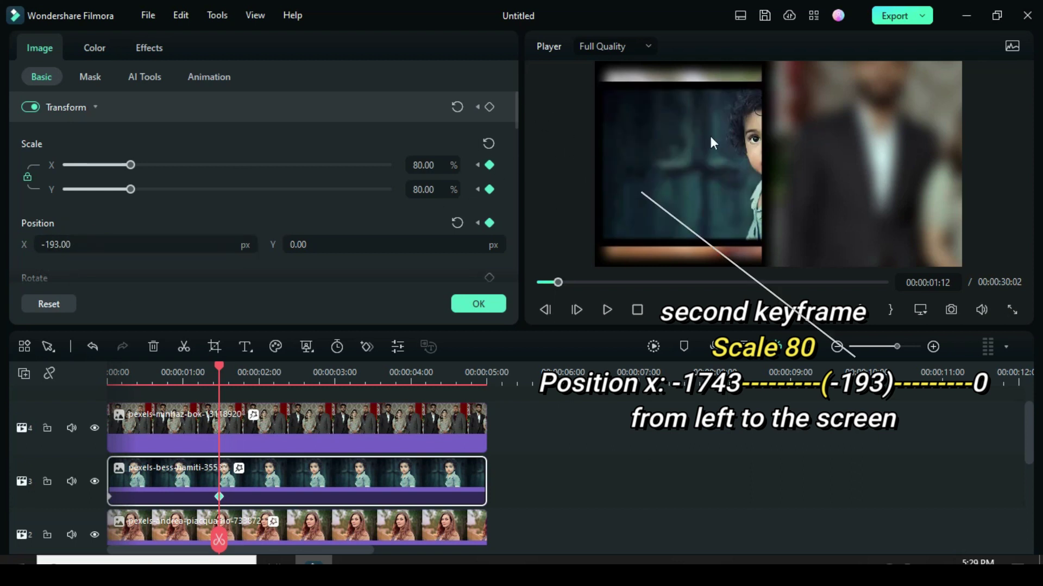
Add scale and position keyframes to the track 3 picture at 00:00:03:08 and reset its position to 0 px.
drag(218, 367, 358, 371)
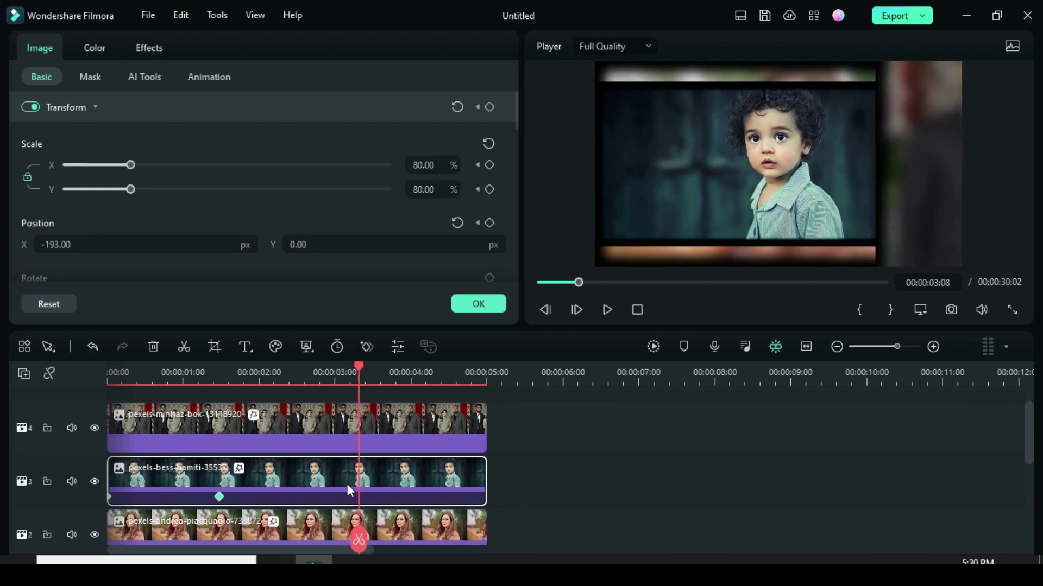
click(489, 166)
click(489, 222)
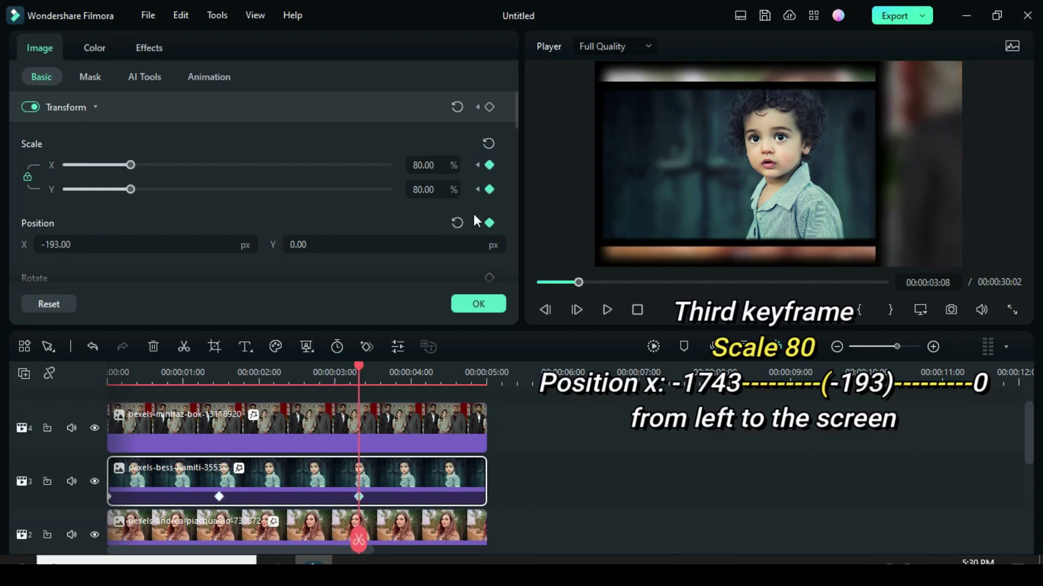
click(453, 223)
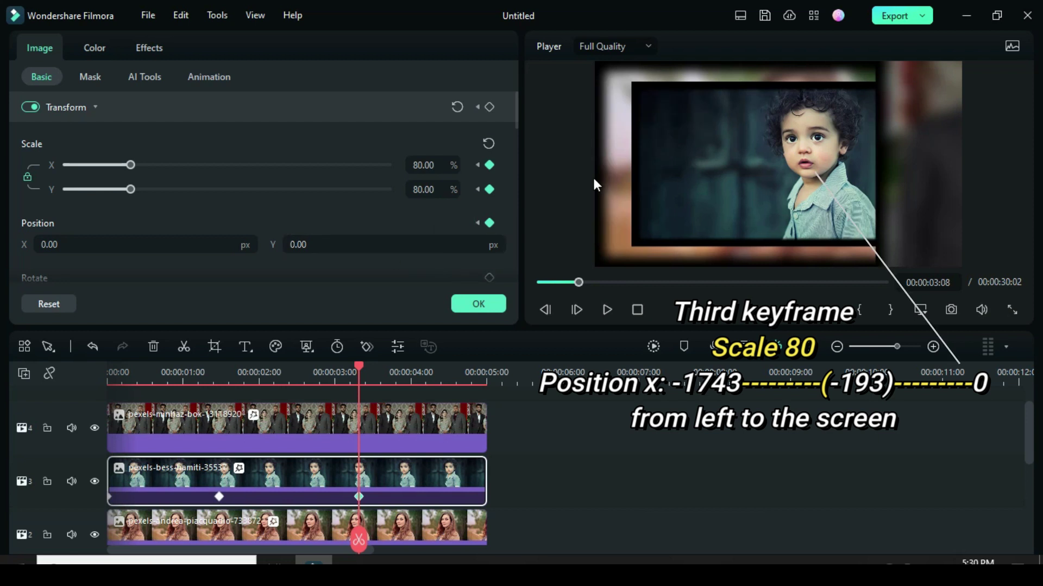
Render the preview again and play back the track 3 and track 4 animations from the start.
drag(579, 282, 534, 282)
click(653, 347)
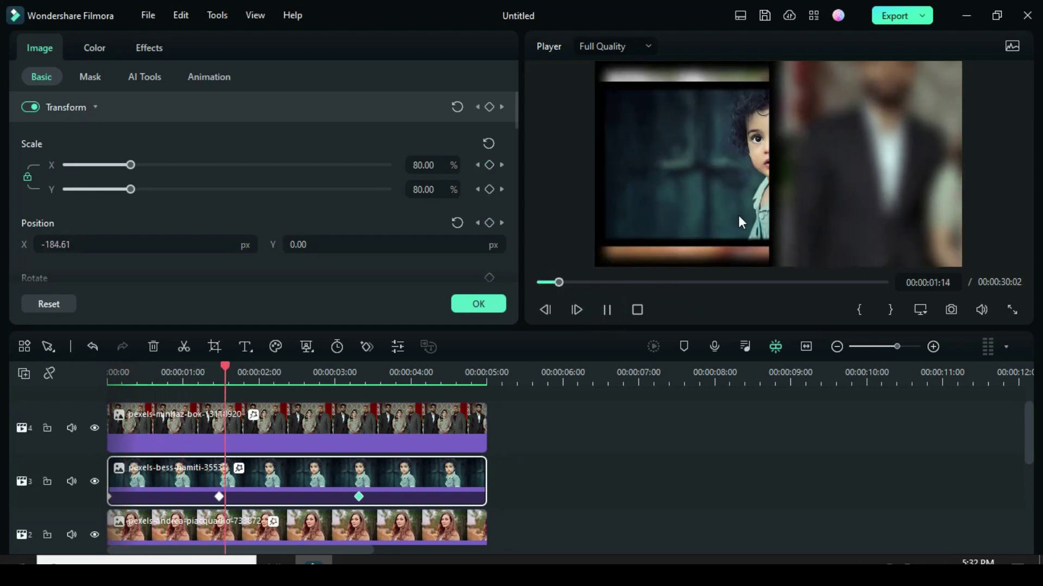
drag(649, 281, 538, 281)
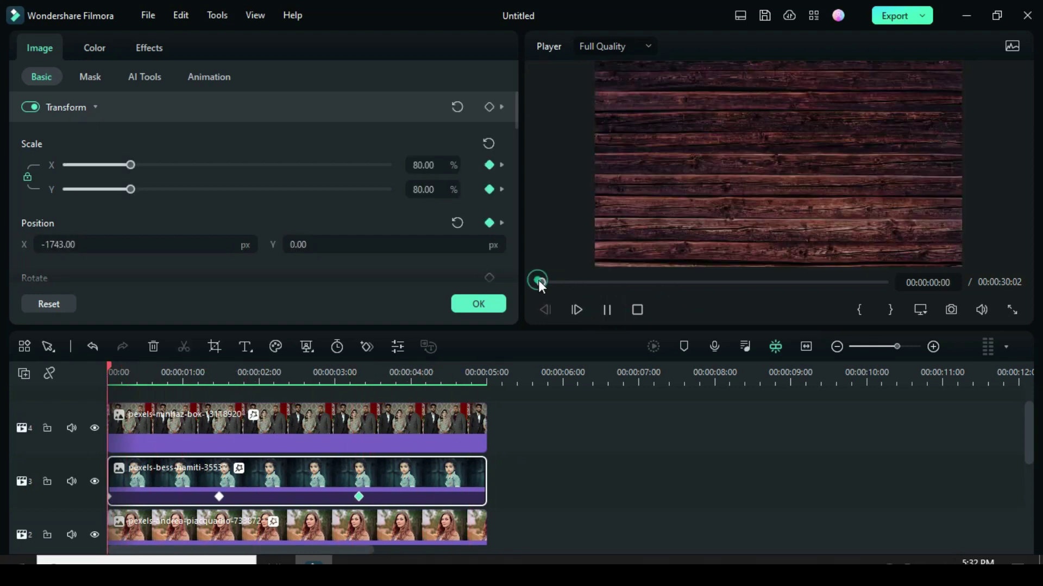
click(638, 309)
Hide tracks 3 and 4 and move the track 2 picture to start at 00:00:00:23.
scroll(275, 446, down, 1)
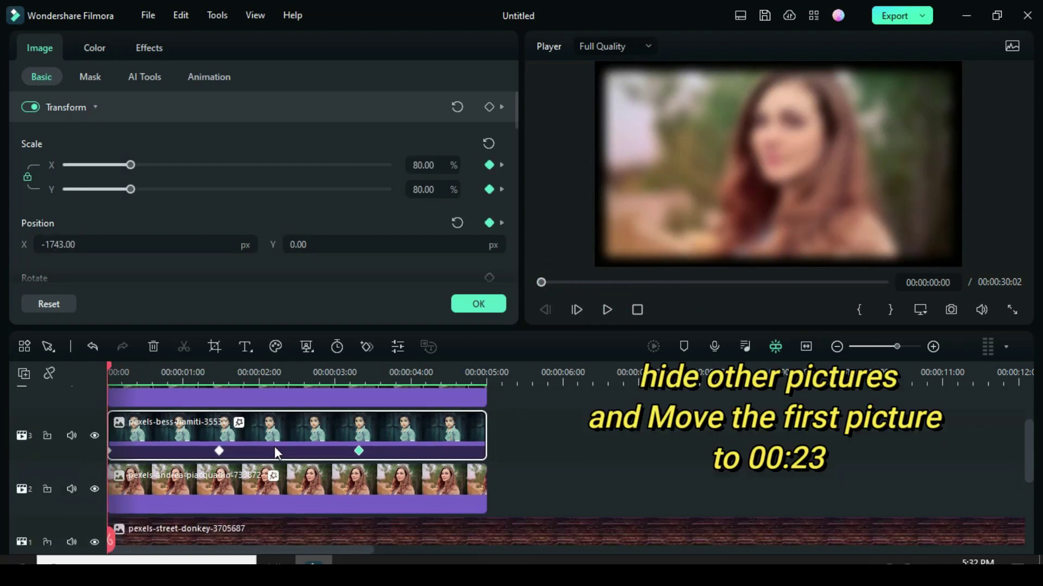
click(95, 435)
scroll(125, 435, up, 1)
click(93, 405)
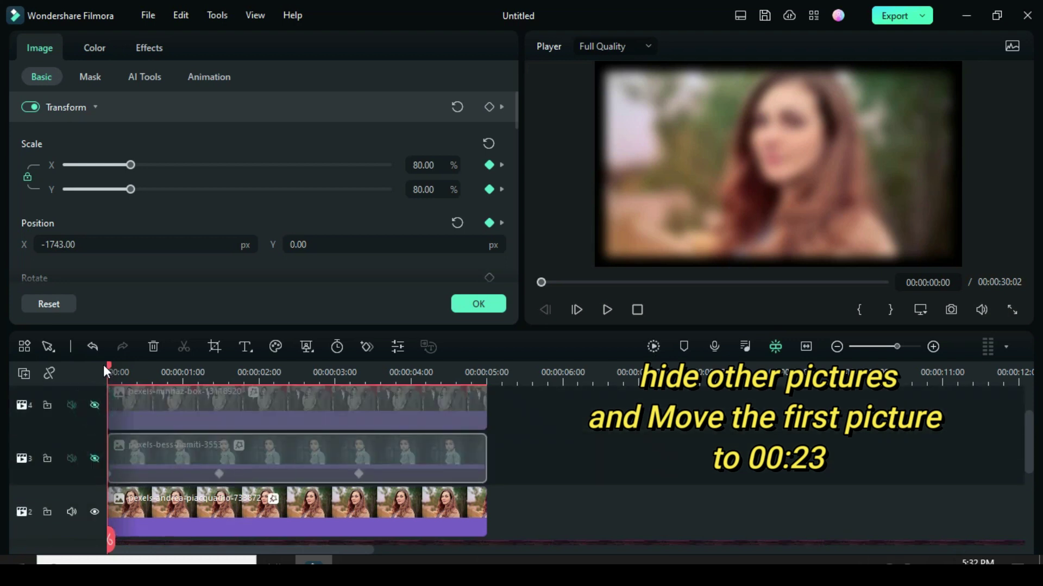
click(141, 374)
drag(142, 373, 178, 380)
drag(191, 503, 265, 510)
Scale the track 2 picture to 60%, add scale and position keyframes at 00:00:00:23, and set its X position to -1073 px.
click(436, 163)
text(6)
click(346, 134)
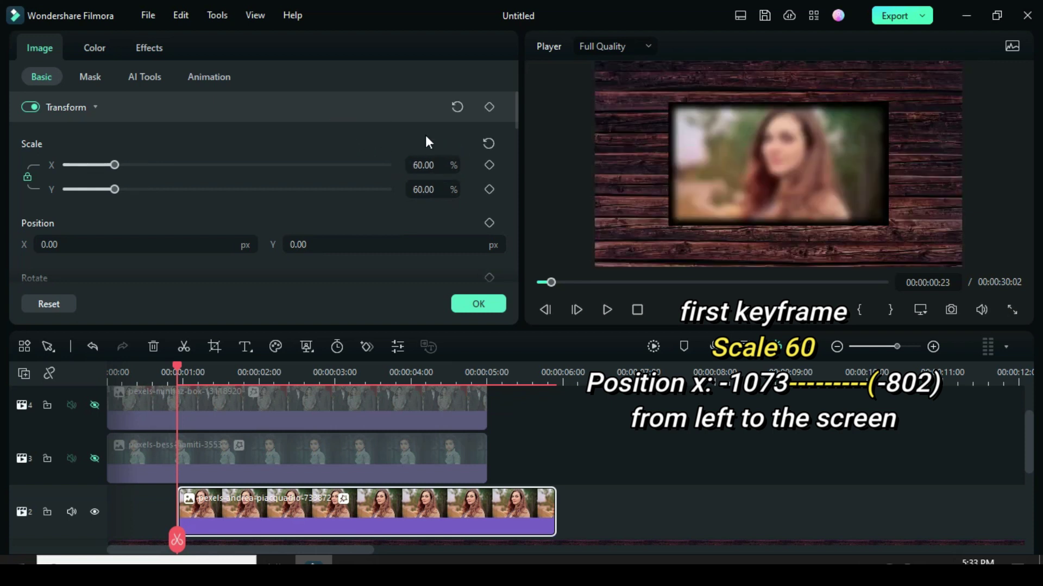
click(489, 166)
click(52, 244)
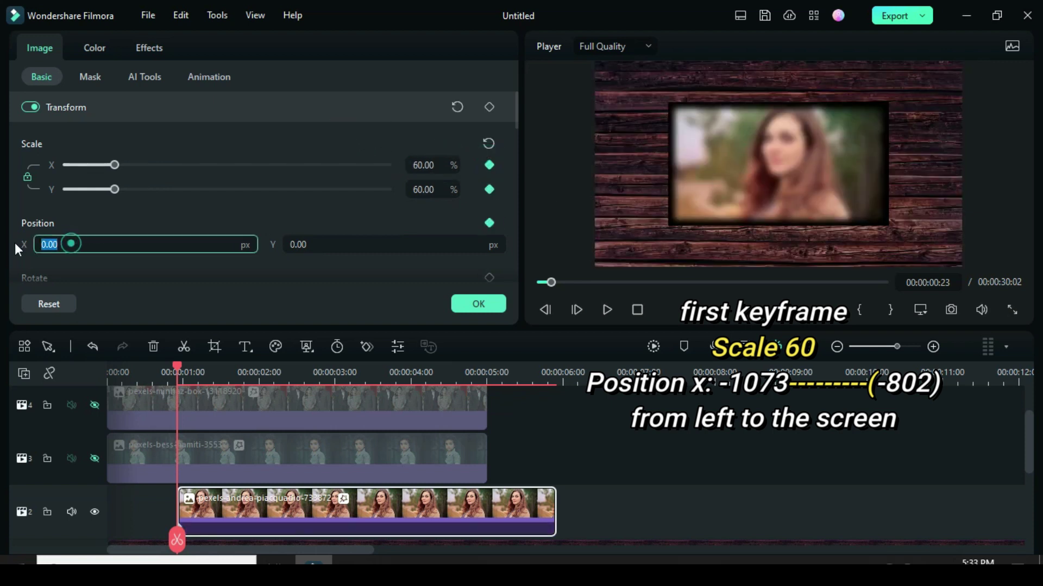
text(-1073)
click(79, 220)
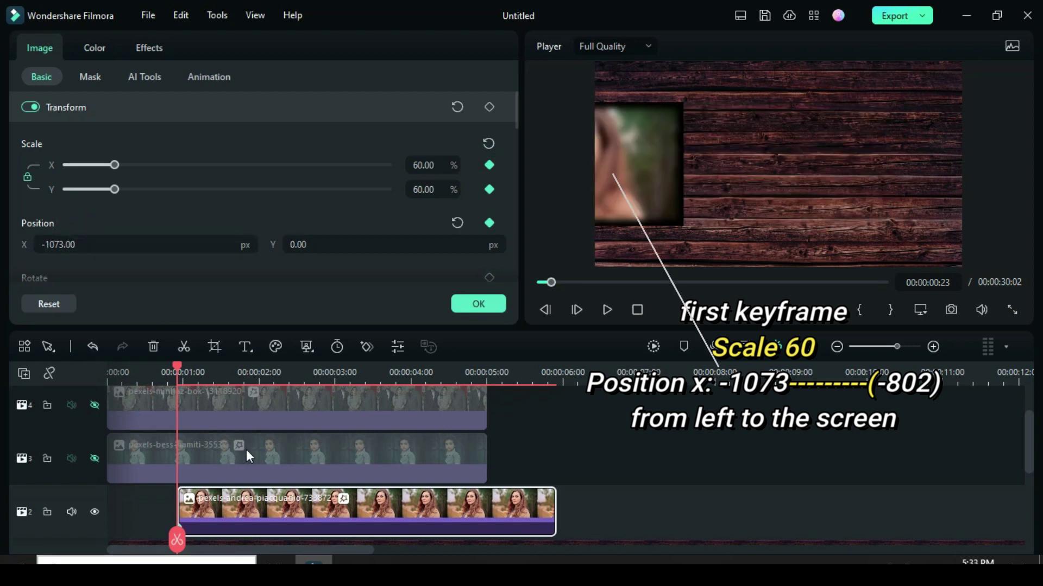
Add scale and position keyframes to the track 2 picture at 00:00:03:08 and set its X position to -802 px.
drag(177, 372, 359, 389)
click(489, 165)
click(133, 247)
drag(87, 245, 34, 235)
text(-60)
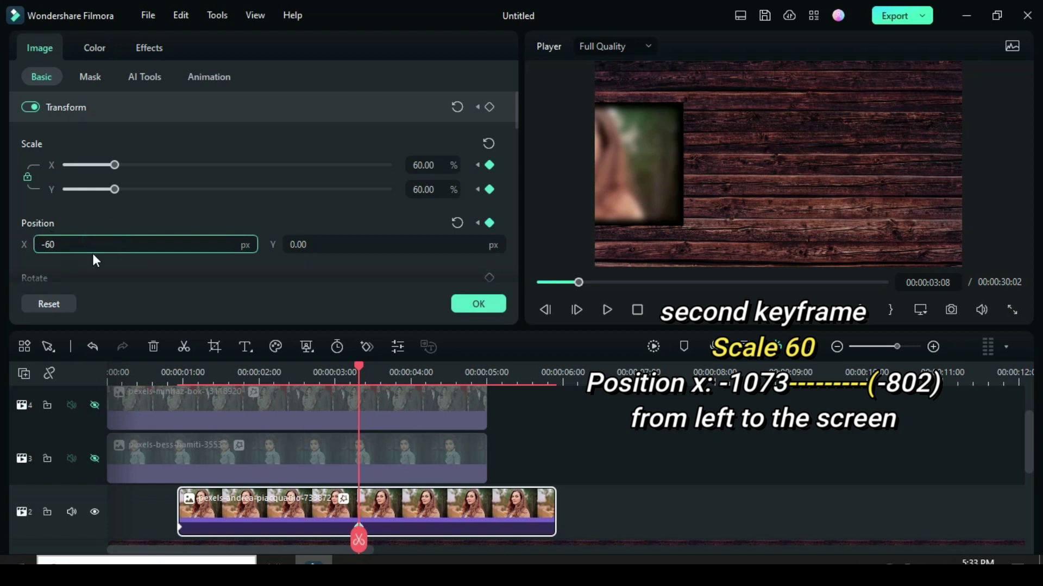
text(2)
key(Return)
click(50, 244)
key(BackSpace)
text(8)
key(Return)
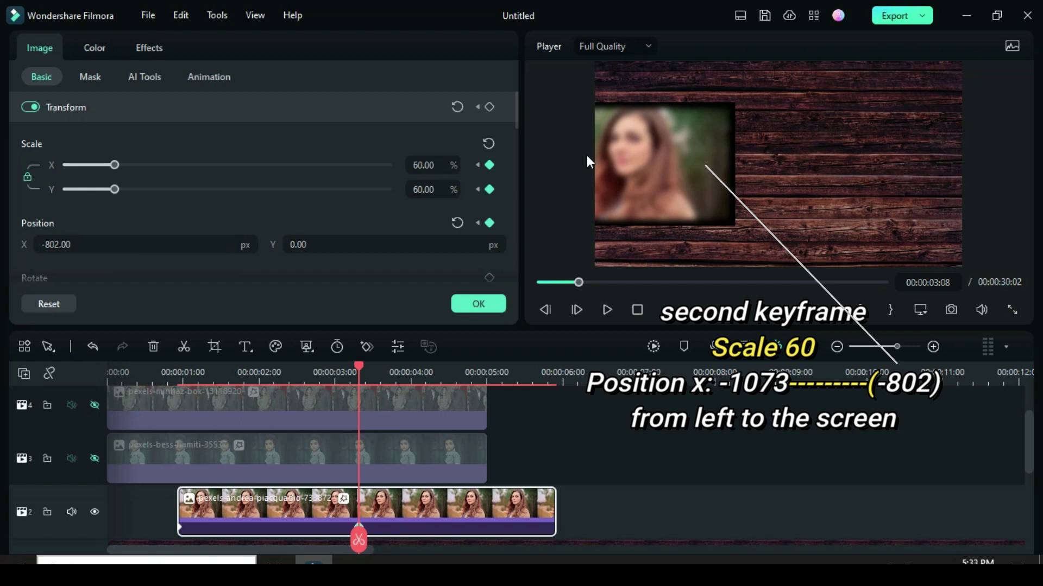
Return the playhead to the timeline start and unhide tracks 3 and 4.
drag(350, 369, 108, 380)
click(94, 405)
click(95, 458)
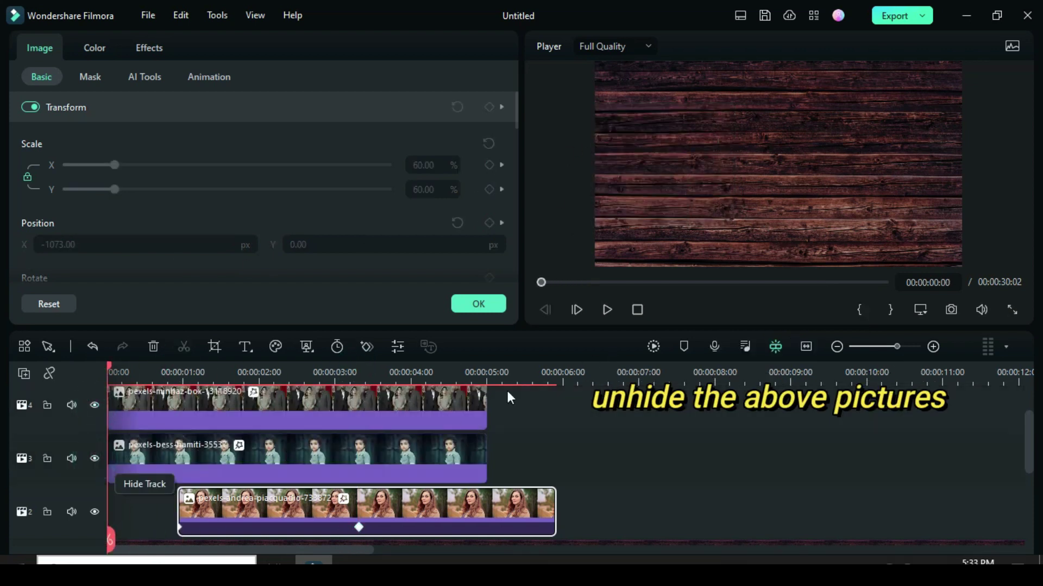
Render the preview and replay the combined animation of all three pictures from the start.
click(654, 348)
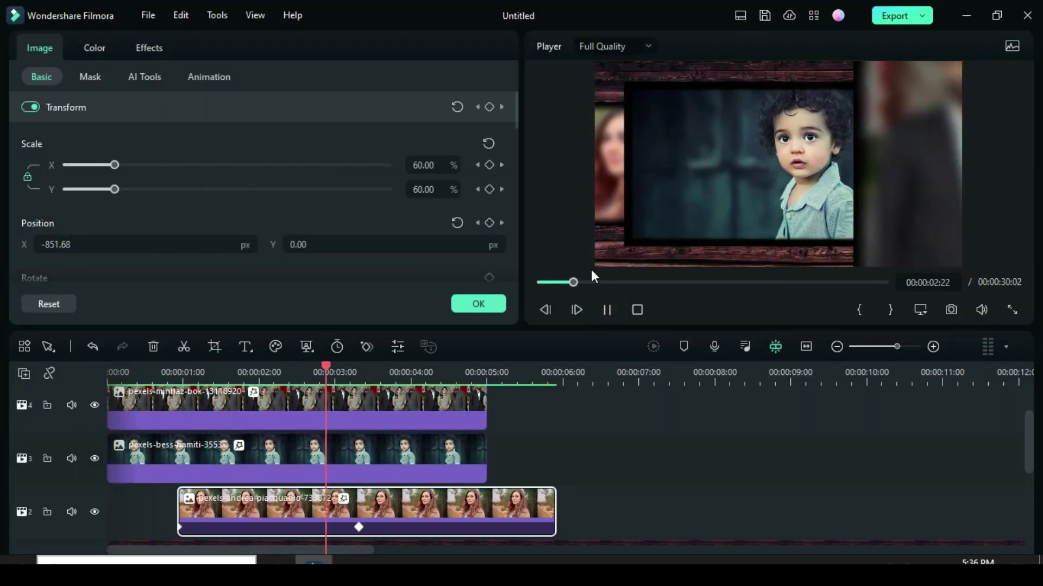
click(541, 283)
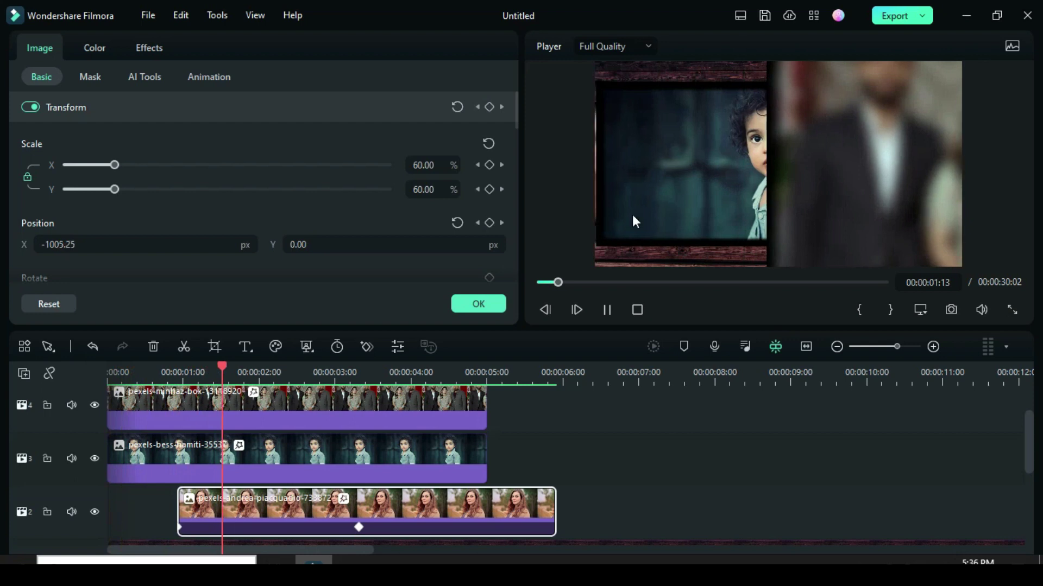
click(537, 282)
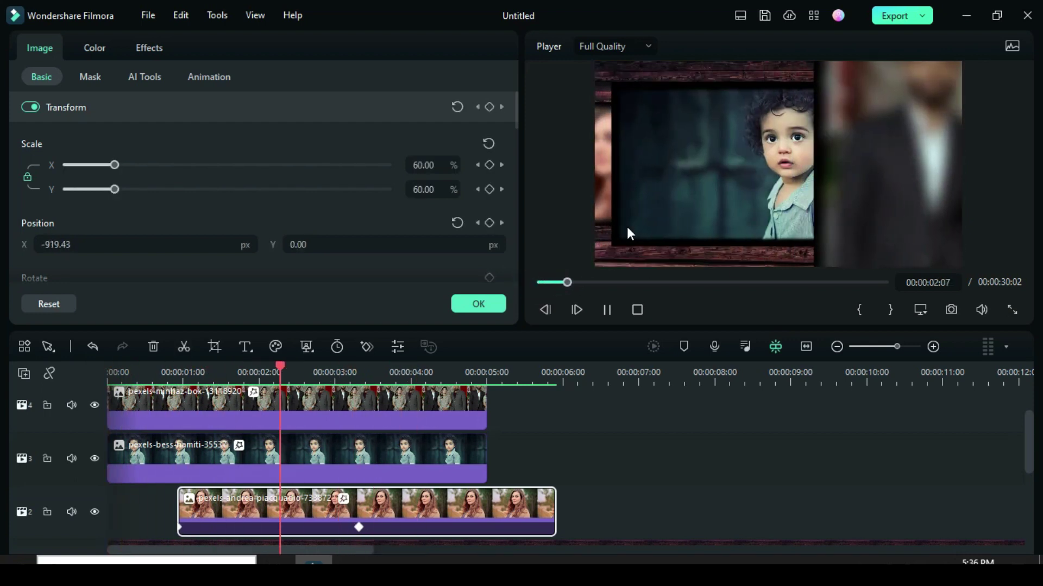
click(607, 309)
Split the three picture clips together shortly after the 4-second mark and delete the parts after the cut.
mouse_move(441, 367)
drag(603, 512, 453, 403)
click(183, 347)
click(153, 347)
Place the playhead on the last keyframe at 00:00:03:08 and copy the three trimmed picture clips.
drag(441, 365, 358, 370)
click(354, 414)
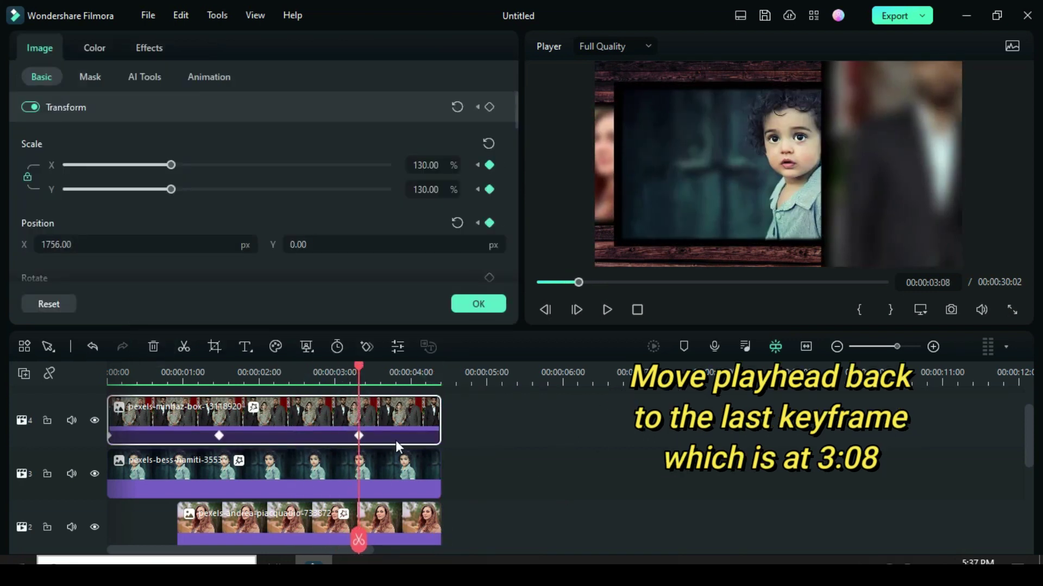
click(394, 462)
drag(496, 518, 402, 426)
right_click(398, 426)
click(427, 115)
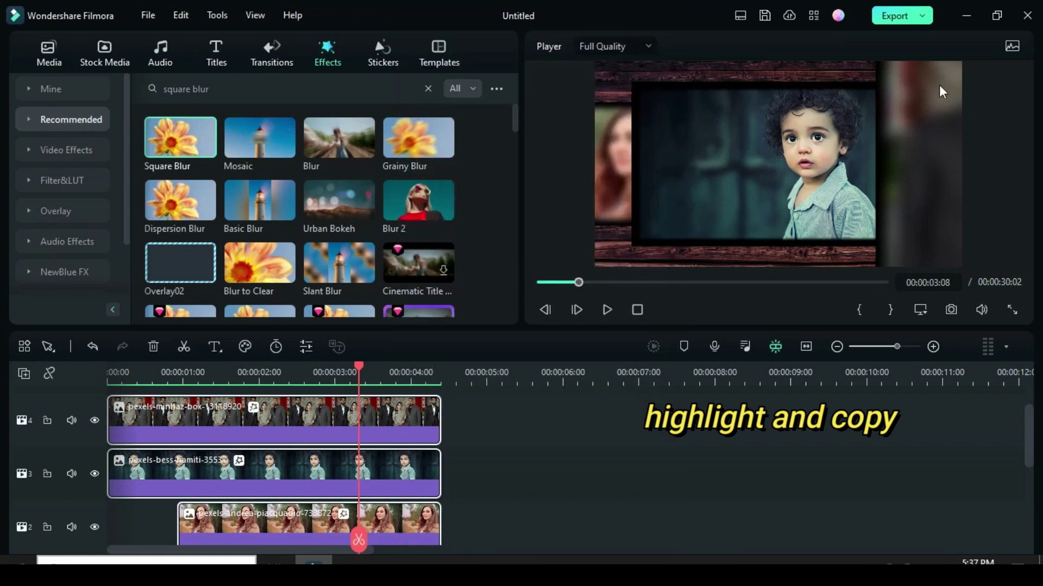
Add a new video track above track 4 and paste the copied picture clips there at 00:00:03:08.
click(24, 373)
right_click(367, 456)
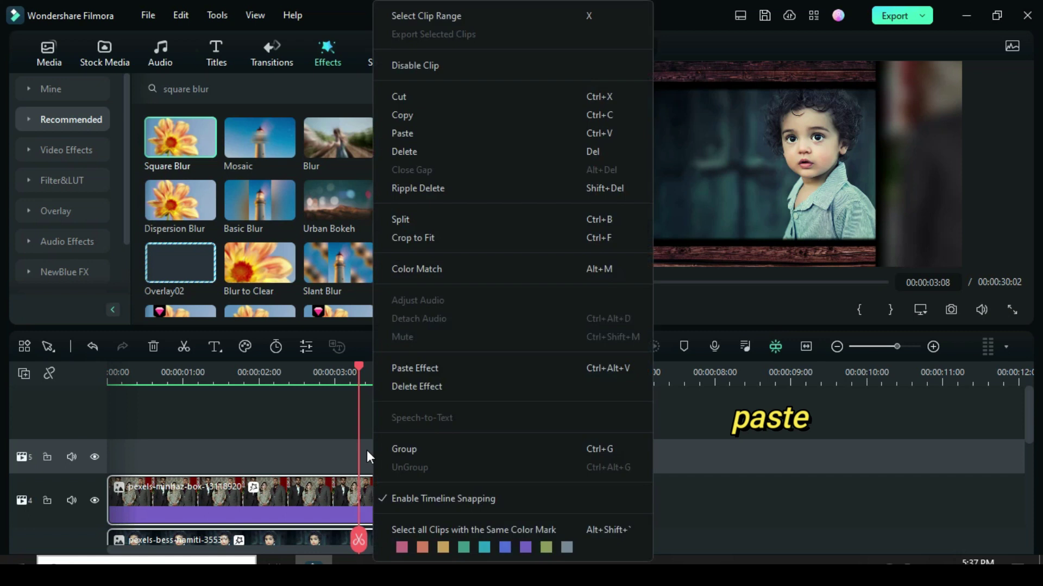
click(401, 133)
drag(696, 366, 341, 392)
Replace the pasted pictures with the red-and-white group photo on track 7, the two women in hats on track 6, and the anastasia photo on track 5.
scroll(559, 422, up, 2)
scroll(559, 422, down, 1)
click(60, 63)
scroll(515, 160, down, 1)
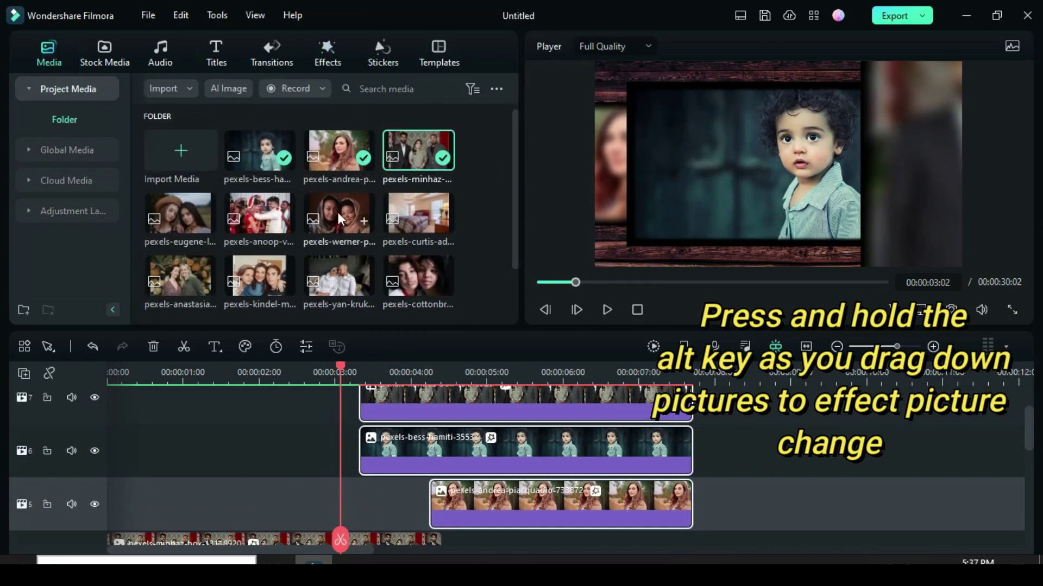
drag(254, 230, 487, 441)
drag(180, 211, 491, 510)
drag(179, 277, 520, 545)
At the first keyframe of the red-and-white group photo on track 7, set the X position to 2202.
click(359, 373)
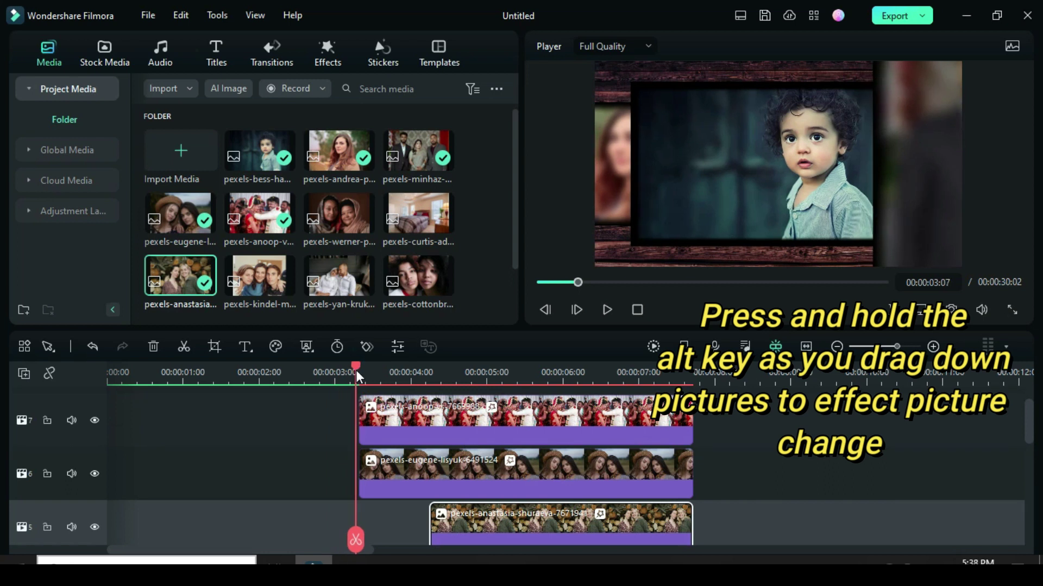
click(455, 419)
click(42, 244)
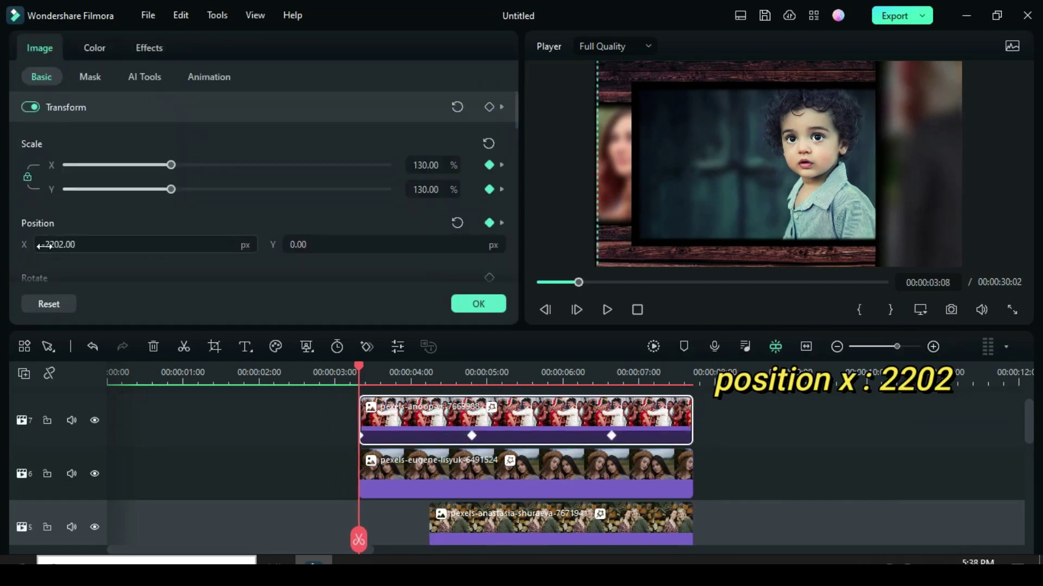
click(46, 245)
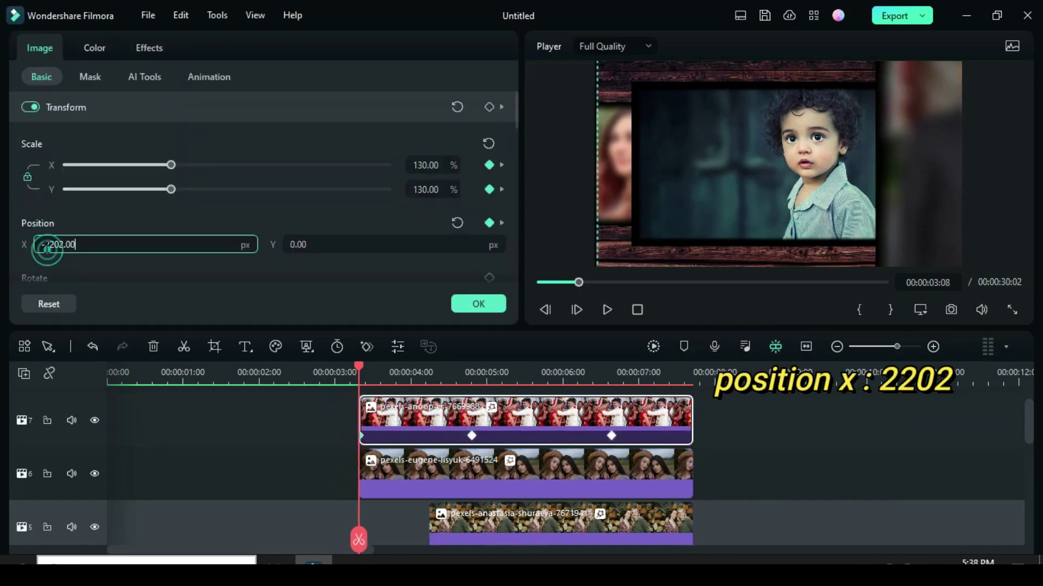
key(BackSpace)
Set the track 7 picture's X position to -1161 at its second keyframe and -1756 at its third keyframe.
click(471, 436)
click(41, 245)
text(-)
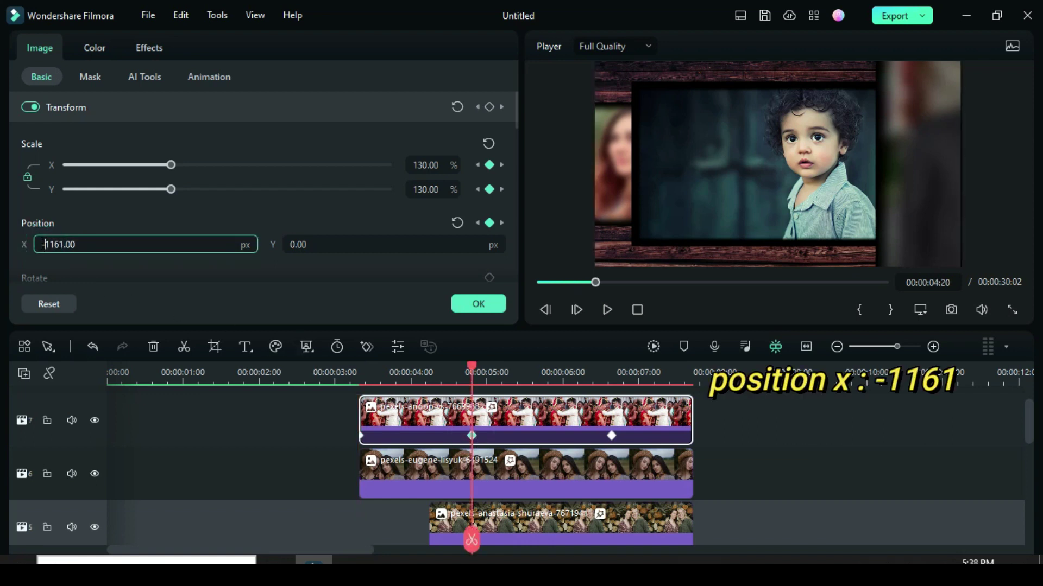
click(99, 217)
click(612, 435)
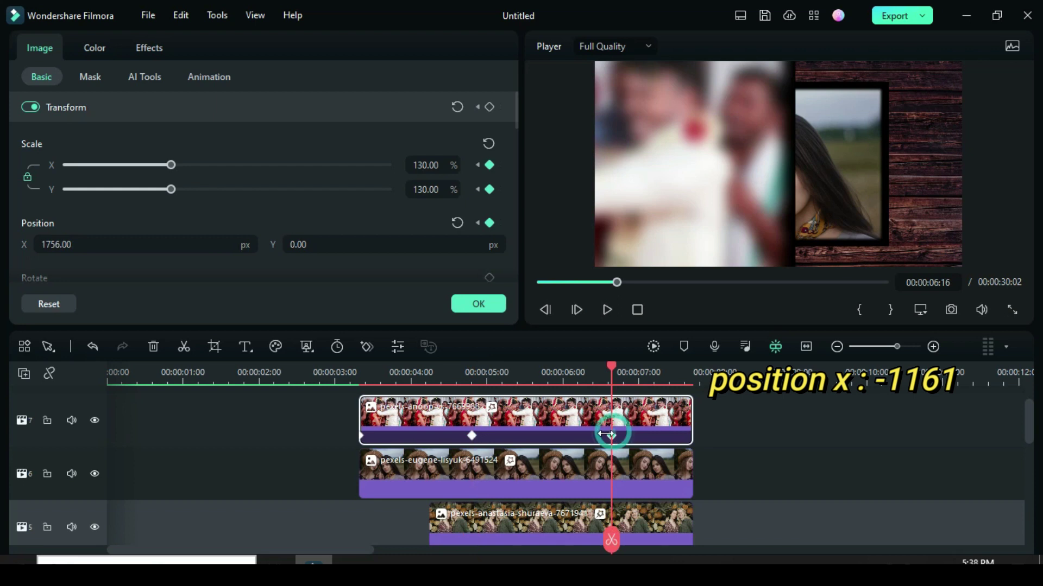
click(45, 245)
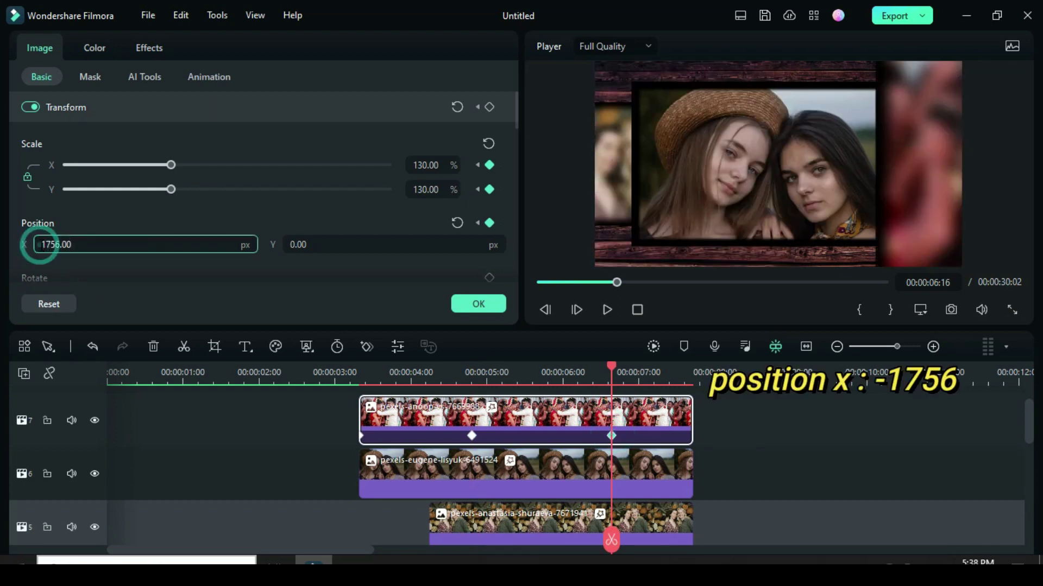
click(92, 220)
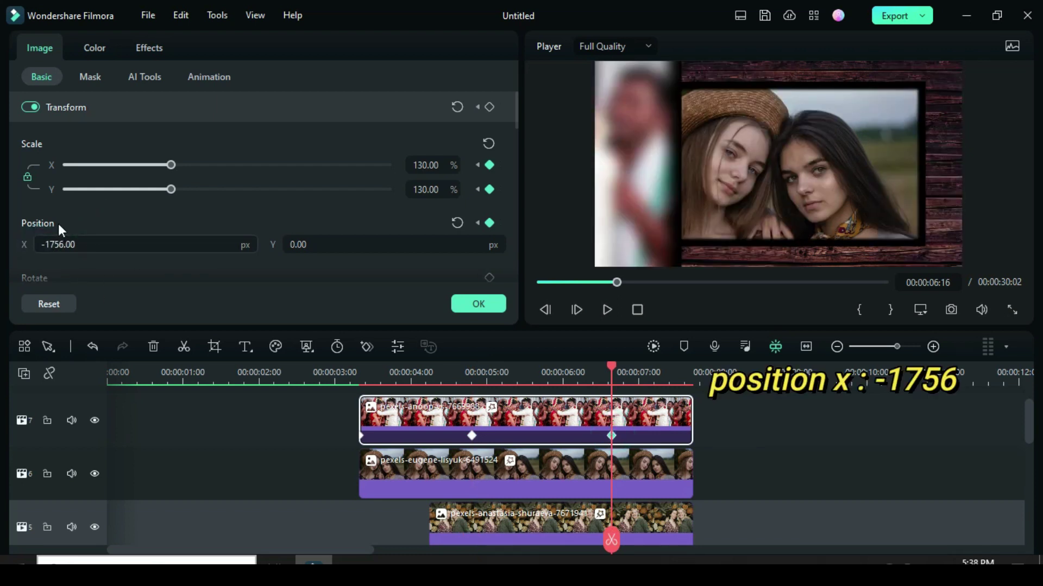
At the first keyframe of the two women in hats picture on track 6, set the X position to 1743.
click(451, 459)
click(361, 489)
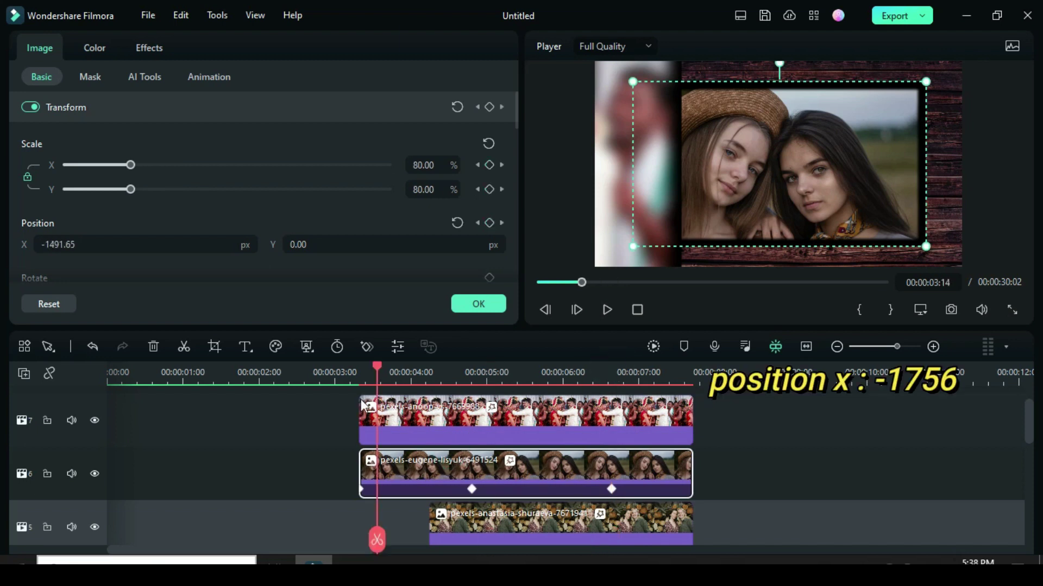
click(41, 245)
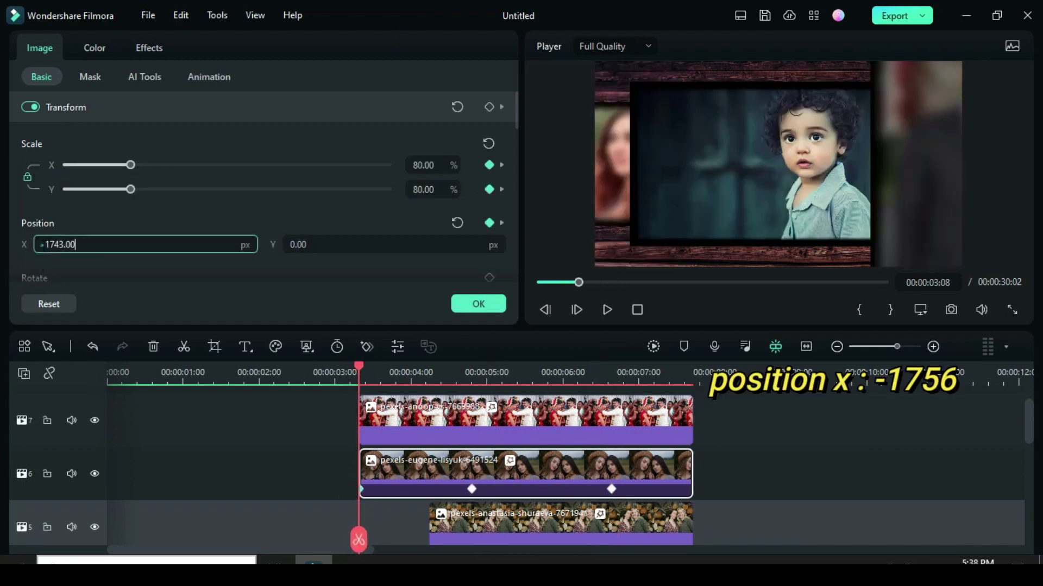
click(96, 218)
Set the track 6 picture's X position to 193 at its second keyframe and leave the third keyframe at 0.
click(471, 491)
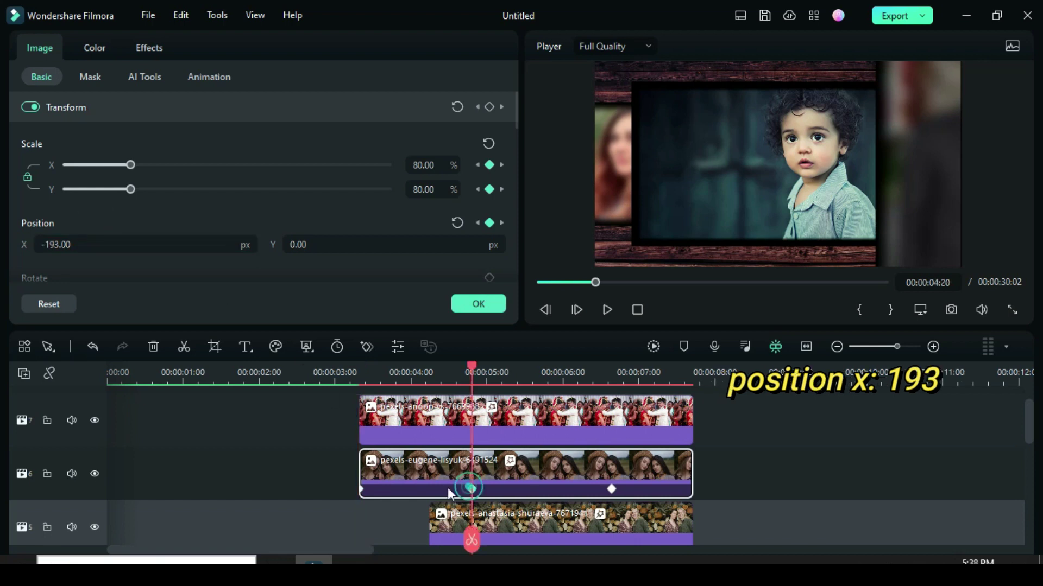
click(44, 240)
click(44, 245)
key(BackSpace)
click(81, 220)
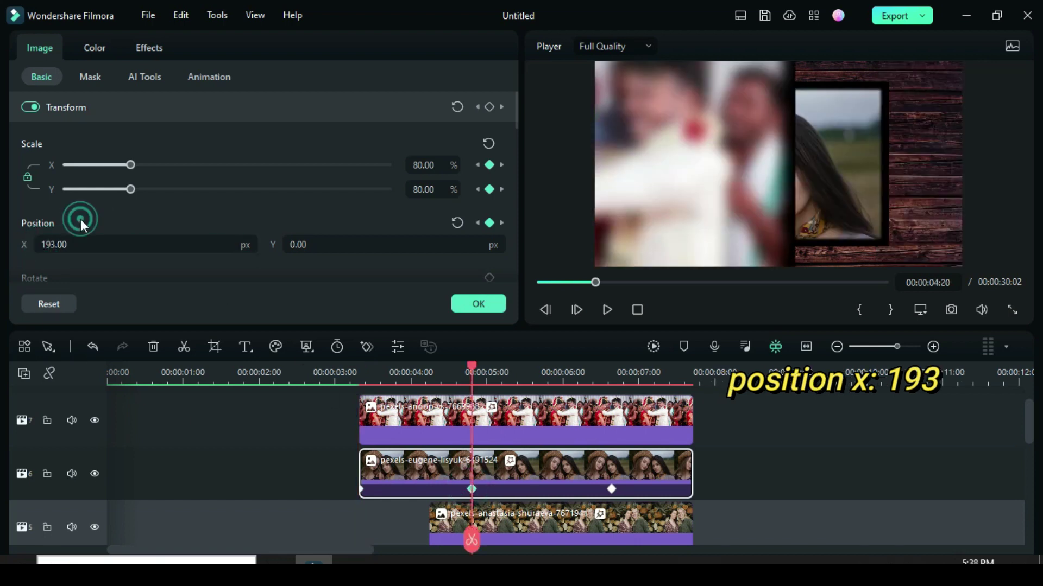
click(612, 489)
At the first keyframe of the anastasia photo on track 5, set the X position to 1073.
scroll(559, 471, down, 1)
scroll(558, 472, down, 1)
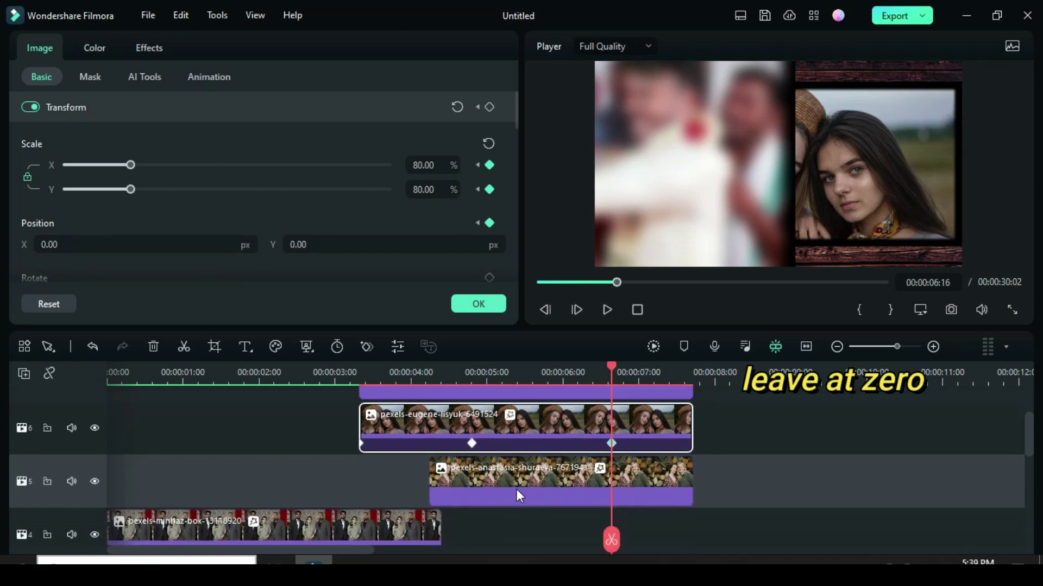
click(506, 483)
click(432, 496)
click(46, 244)
click(69, 220)
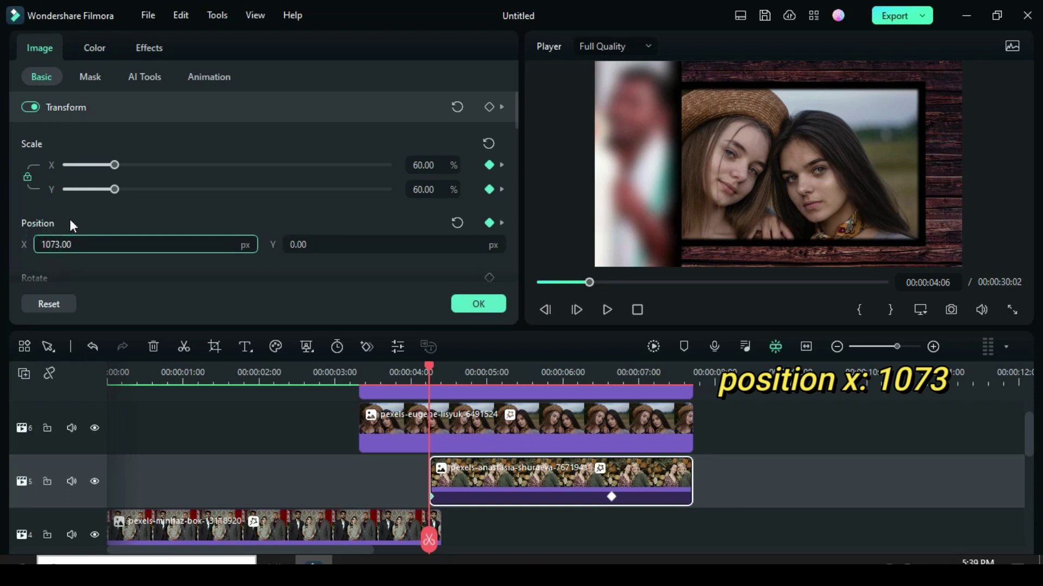
At the last keyframe of the track 5 picture, set the X position to 802.
click(612, 496)
click(46, 245)
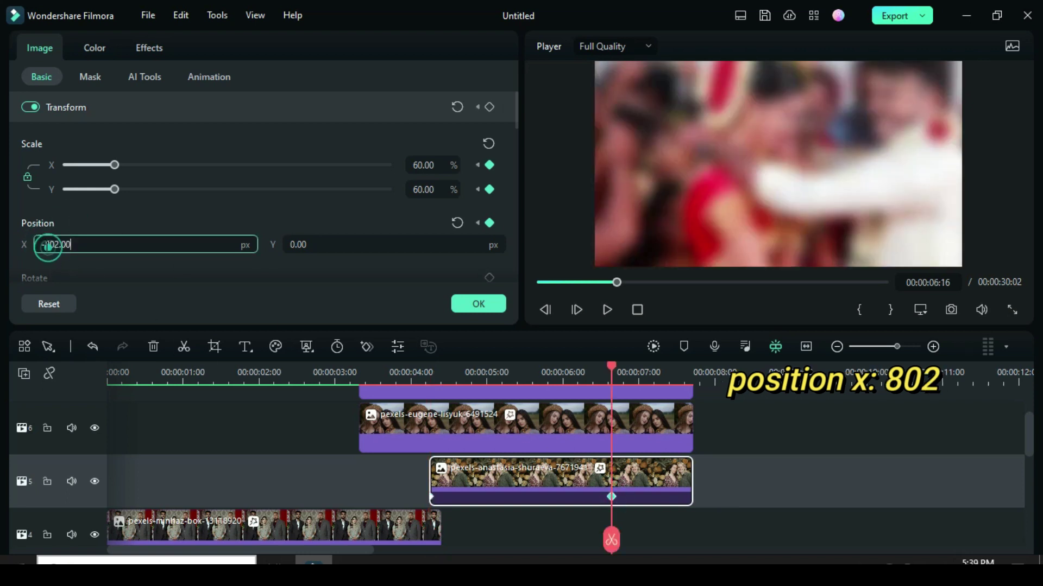
key(BackSpace)
click(94, 220)
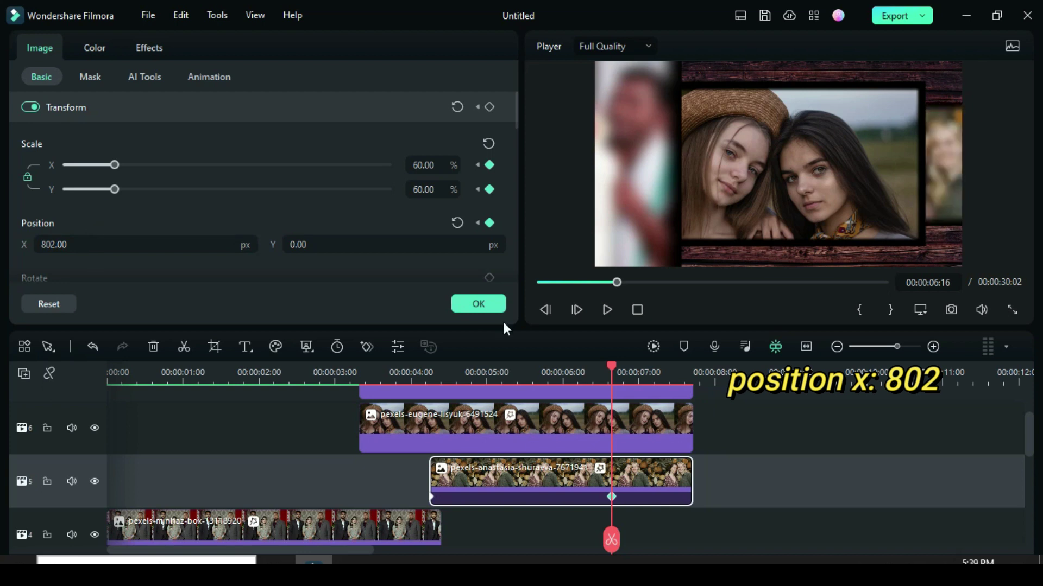
Render the timeline preview from the start and play back the animation of both picture sets.
click(540, 283)
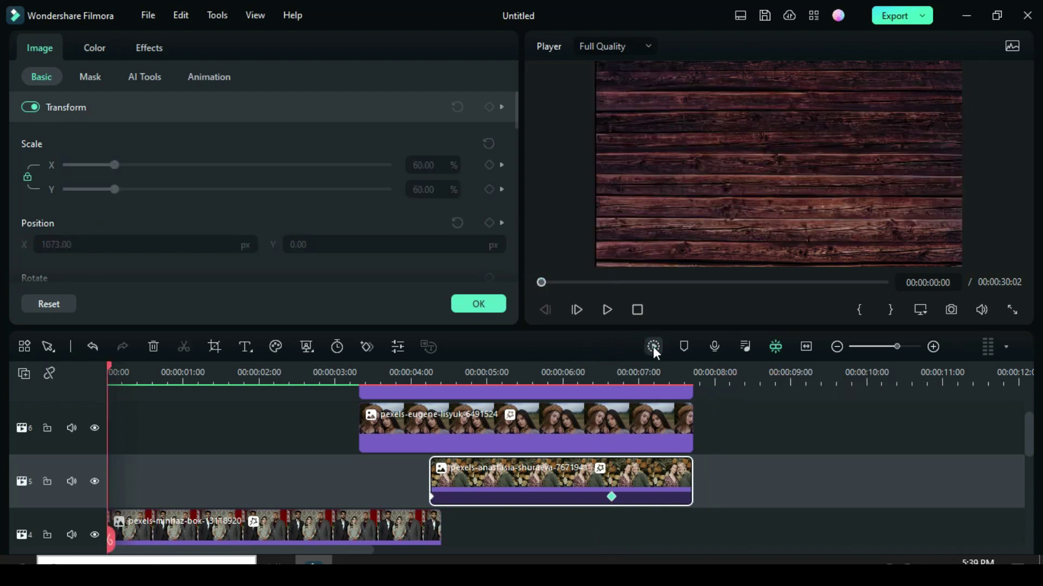
click(652, 346)
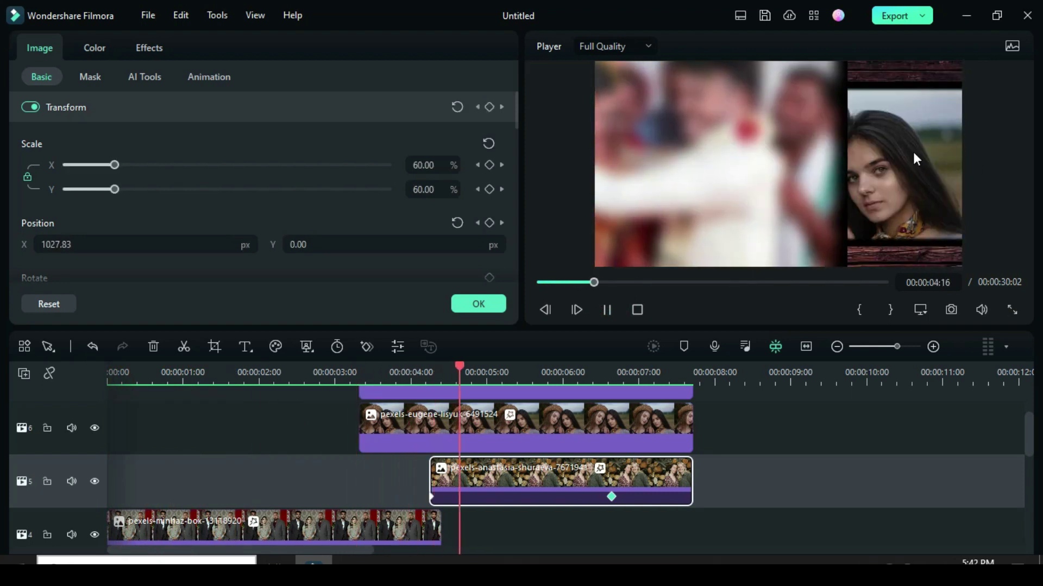
click(607, 309)
click(540, 282)
click(607, 310)
key(space)
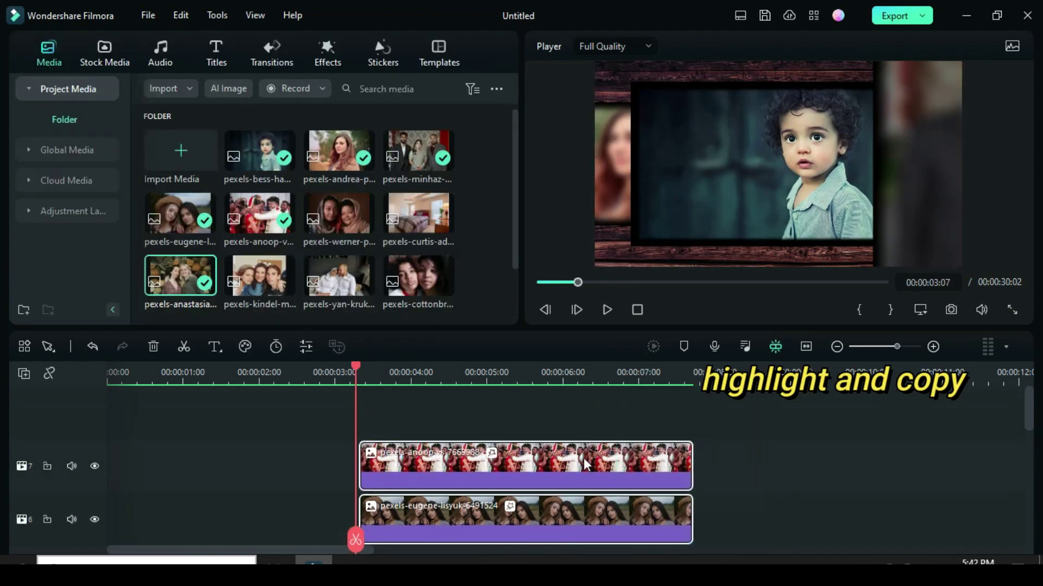
Copy the three picture clips on tracks 5 to 7 and paste them at 00:00:06:16 on a new video track above track 7.
right_click(584, 466)
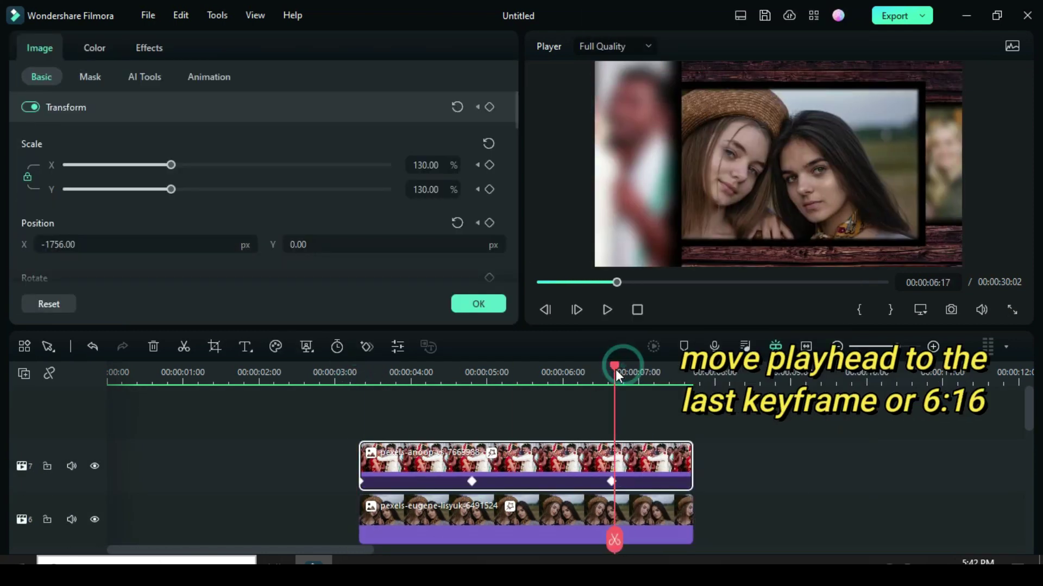
click(612, 371)
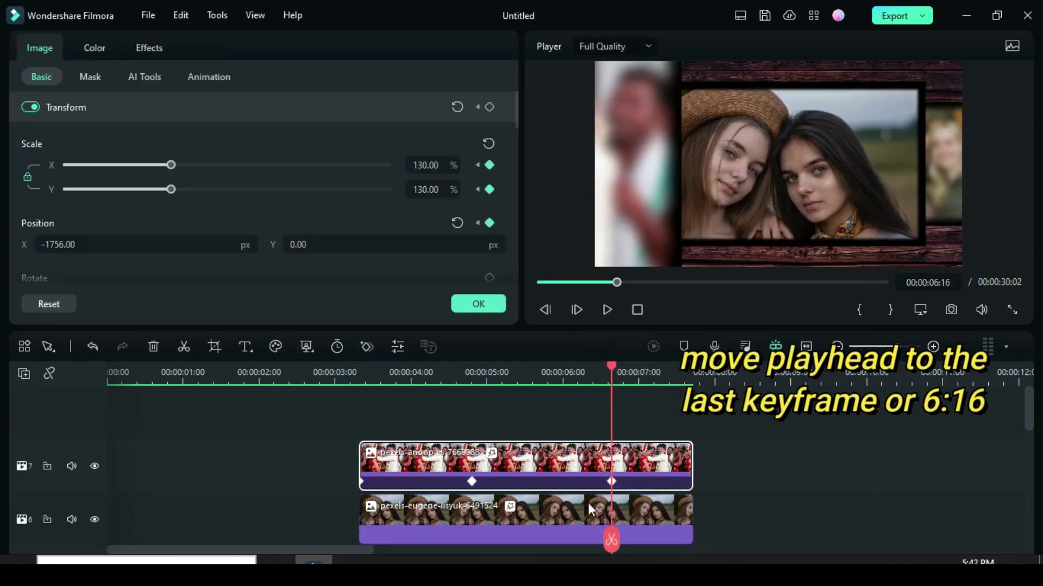
click(24, 373)
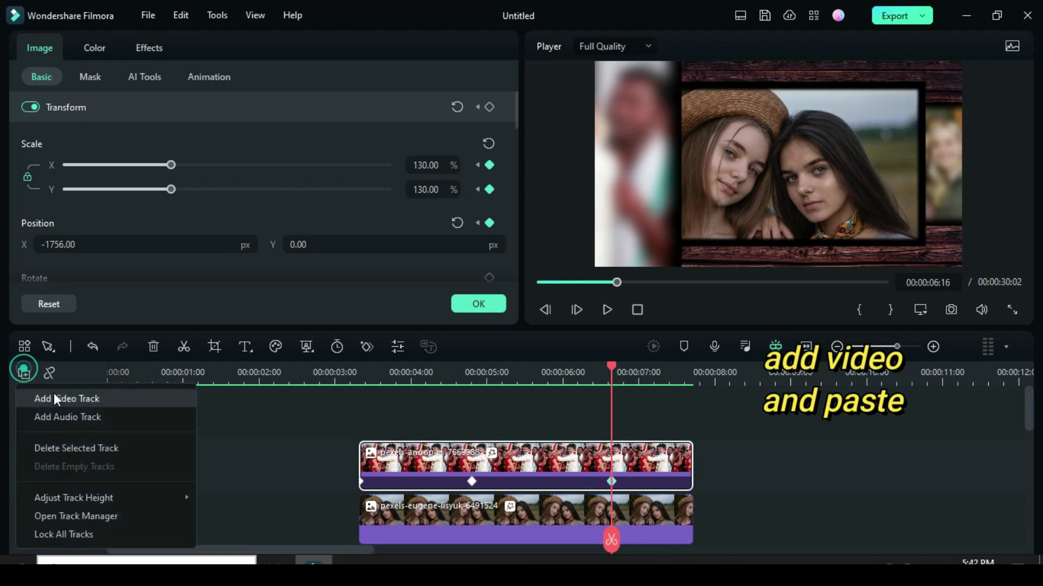
click(59, 398)
right_click(616, 445)
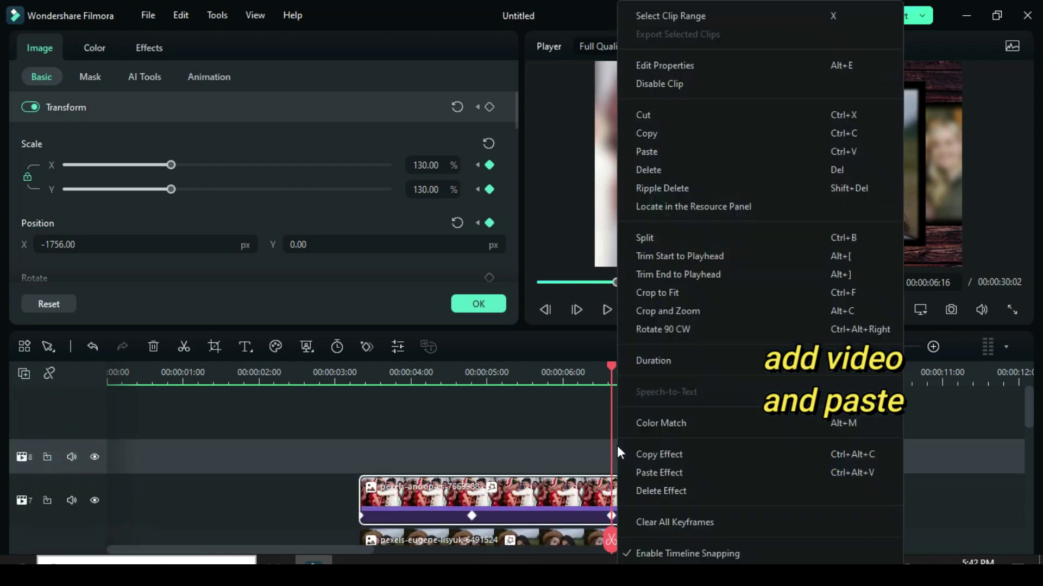
click(646, 152)
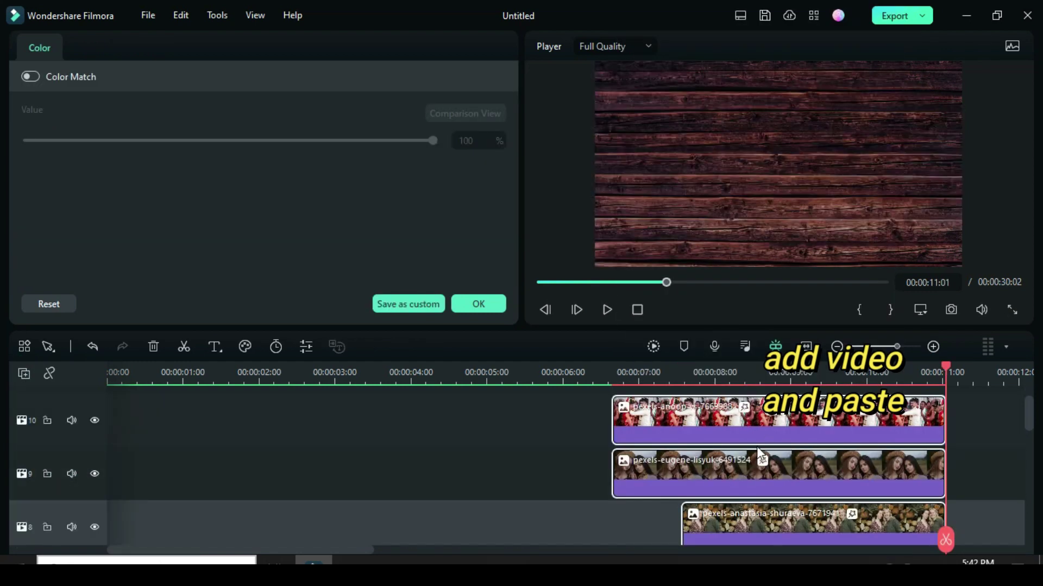
Replace the pasted pictures with the three smiling people on track 10, the two women in headscarves on track 9, and the bedroom on track 8.
scroll(757, 446, down, 1)
scroll(752, 445, up, 2)
scroll(758, 452, down, 3)
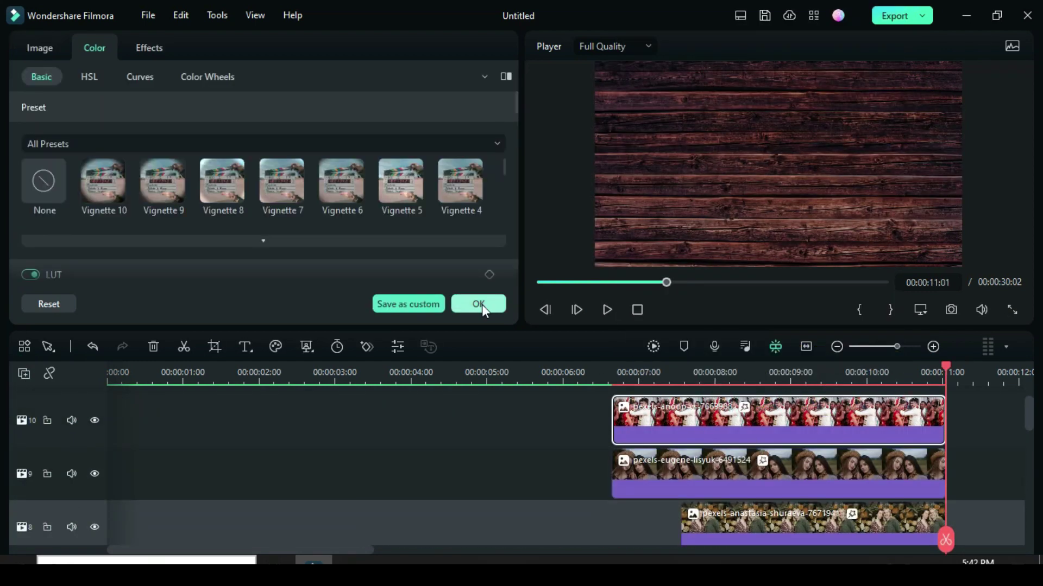
click(482, 305)
drag(513, 195, 507, 237)
drag(419, 153, 677, 432)
drag(259, 229, 706, 436)
drag(416, 156, 761, 524)
drag(341, 173, 772, 448)
At the track 10 picture's first keyframe at 00:00:06:16, set position X to 0 and position Y to -1244.
drag(945, 365, 612, 399)
scroll(646, 429, up, 1)
double_click(706, 421)
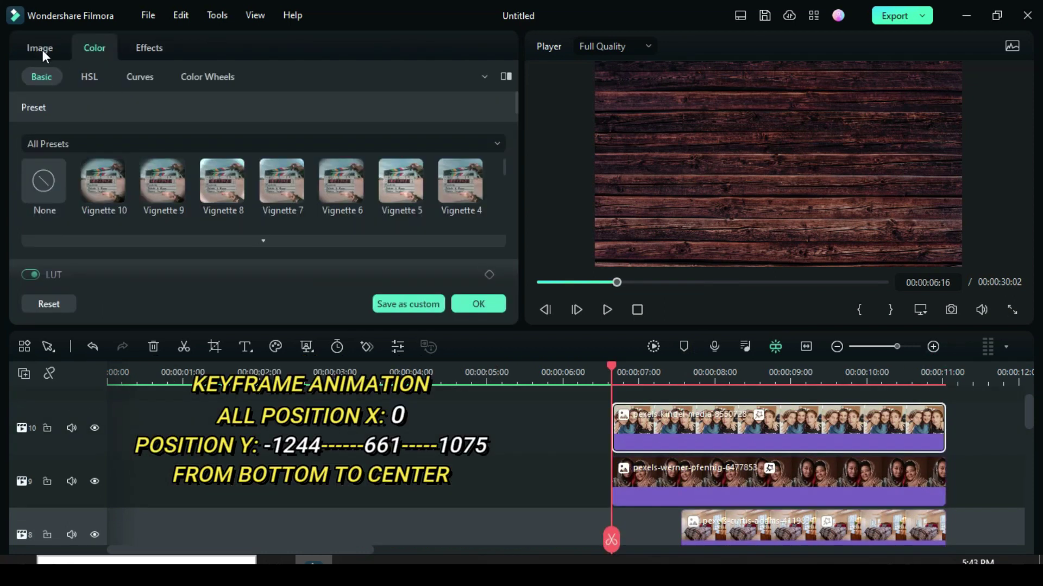
click(43, 50)
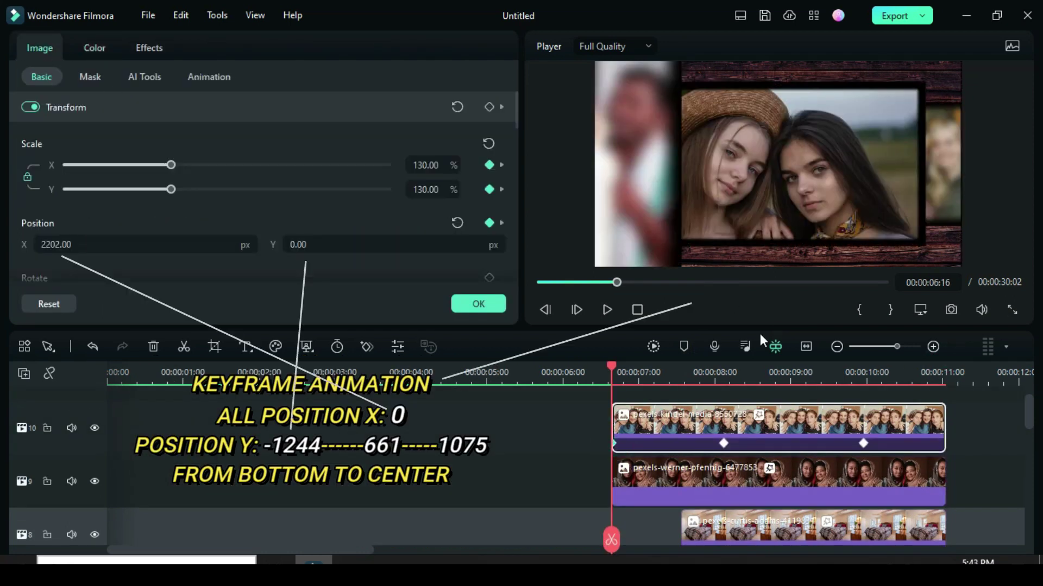
click(76, 245)
text(0)
key(Return)
click(325, 244)
text(-1244)
key(Return)
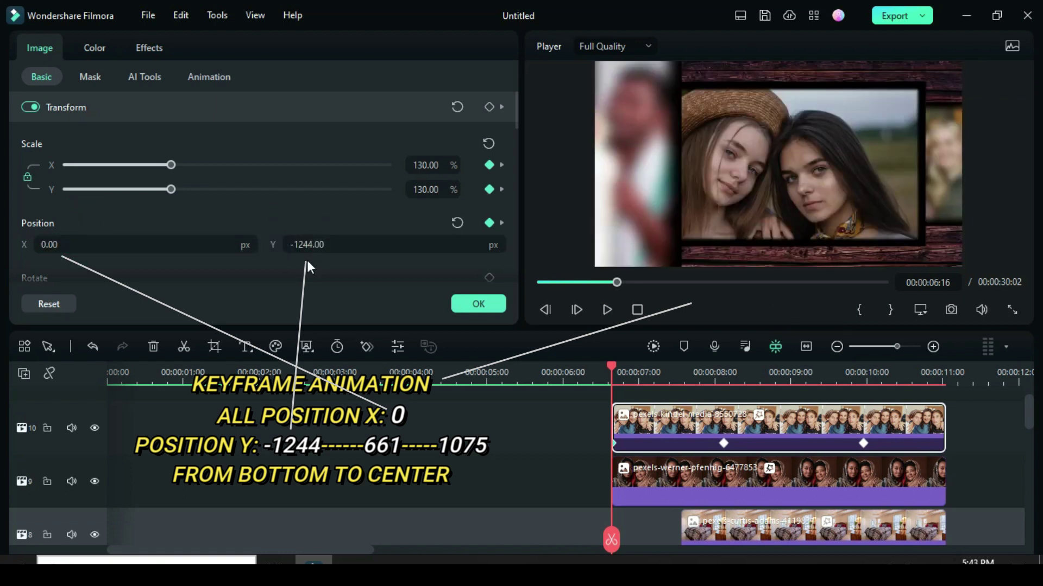
At the second keyframe of the track 10 picture, set position X to 0 and position Y to 661.
click(723, 444)
click(82, 245)
text(0)
click(171, 218)
click(281, 242)
text(661)
click(296, 219)
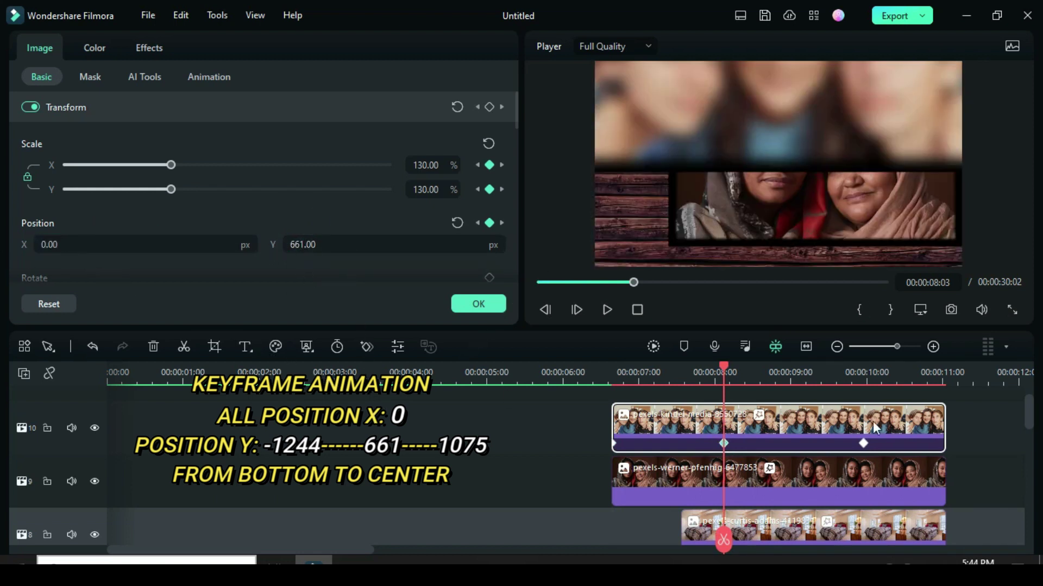
At the third keyframe of the track 10 picture, set position X to 0 and position Y to 1075.
click(863, 444)
click(67, 244)
text(0)
click(284, 243)
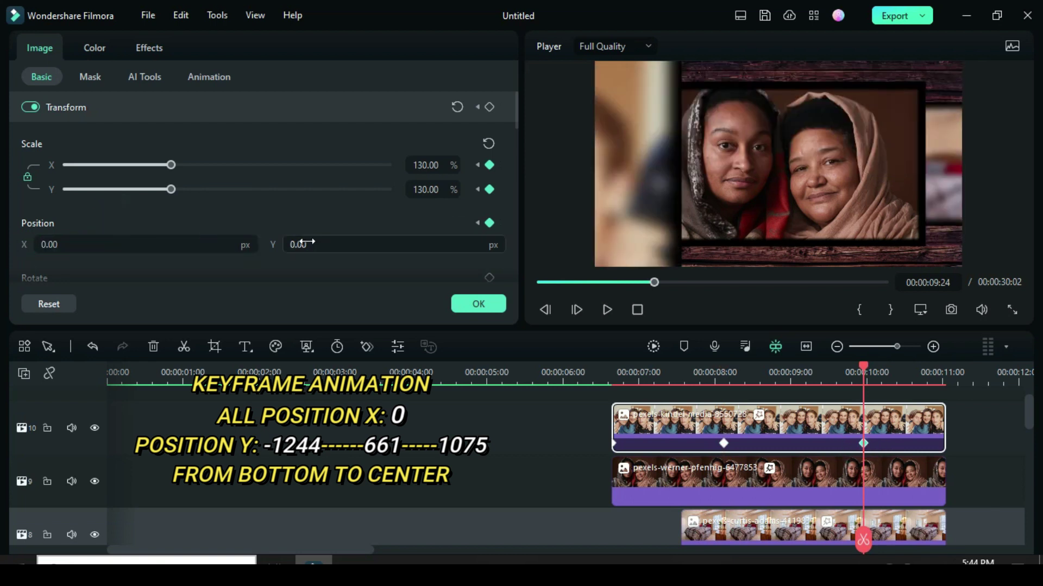
text(1075)
click(296, 220)
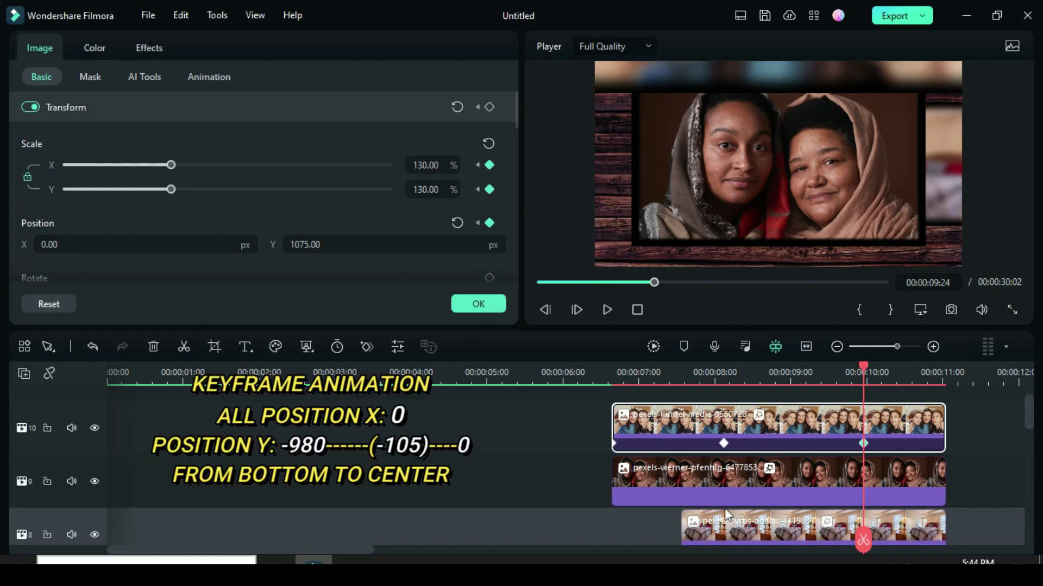
At the first keyframe of the headscarves picture on track 9, set position X to 0 and position Y to -980.
scroll(724, 508, down, 1)
click(651, 465)
click(613, 474)
click(69, 244)
text(0)
click(109, 210)
click(305, 245)
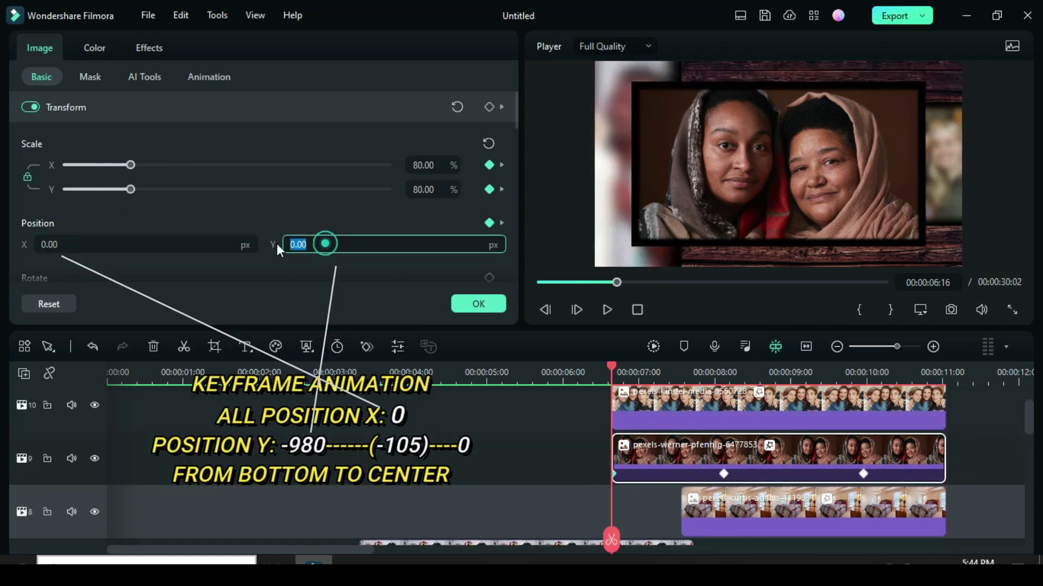
text(-980)
click(298, 211)
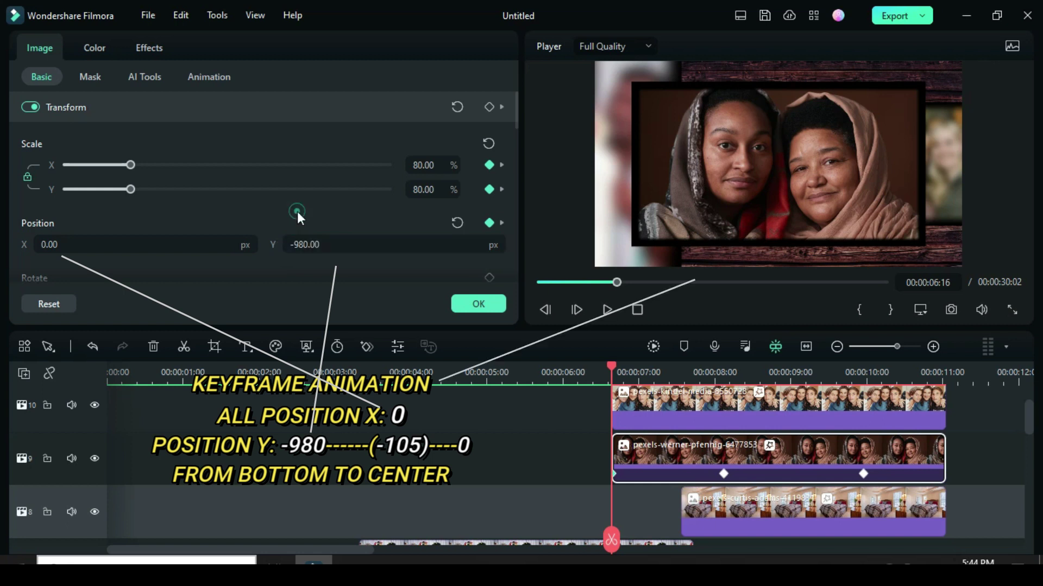
At the track 9 picture's second keyframe, set position X to 0 and Y to -105, and leave its third keyframe at 0.
click(723, 474)
click(70, 245)
text(0)
click(125, 211)
click(297, 245)
text(-105)
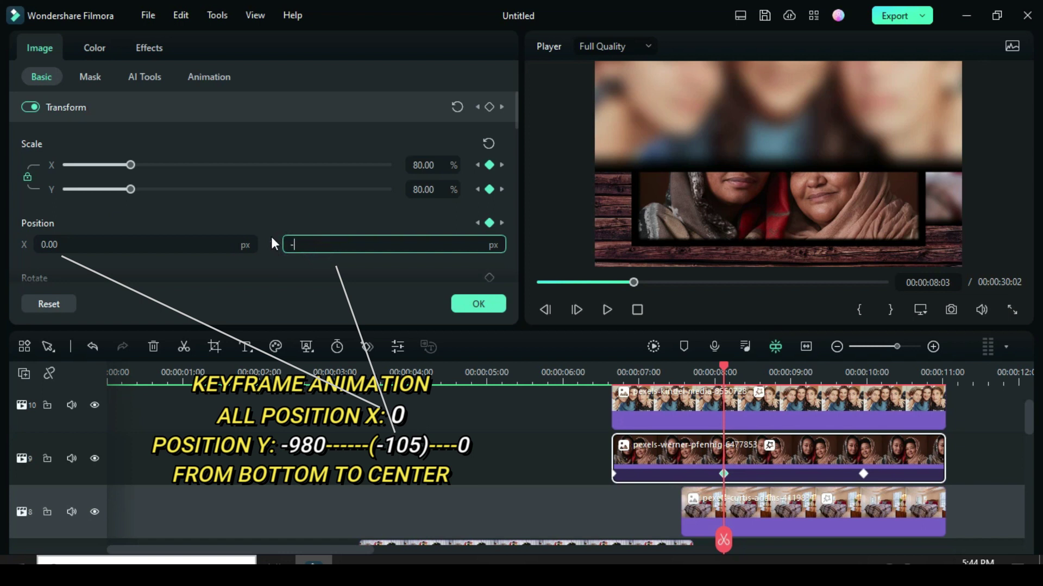
click(300, 218)
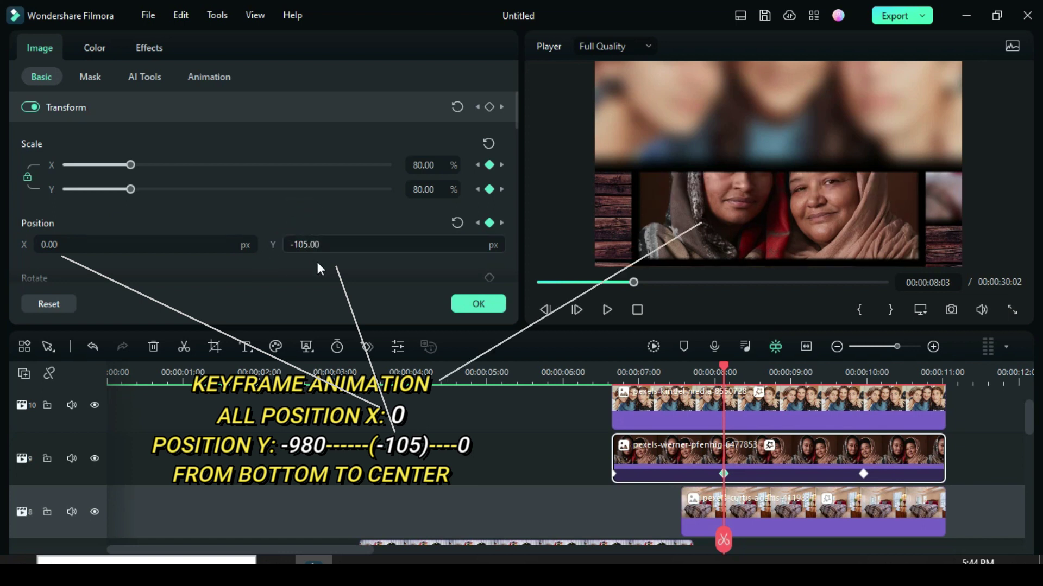
click(863, 474)
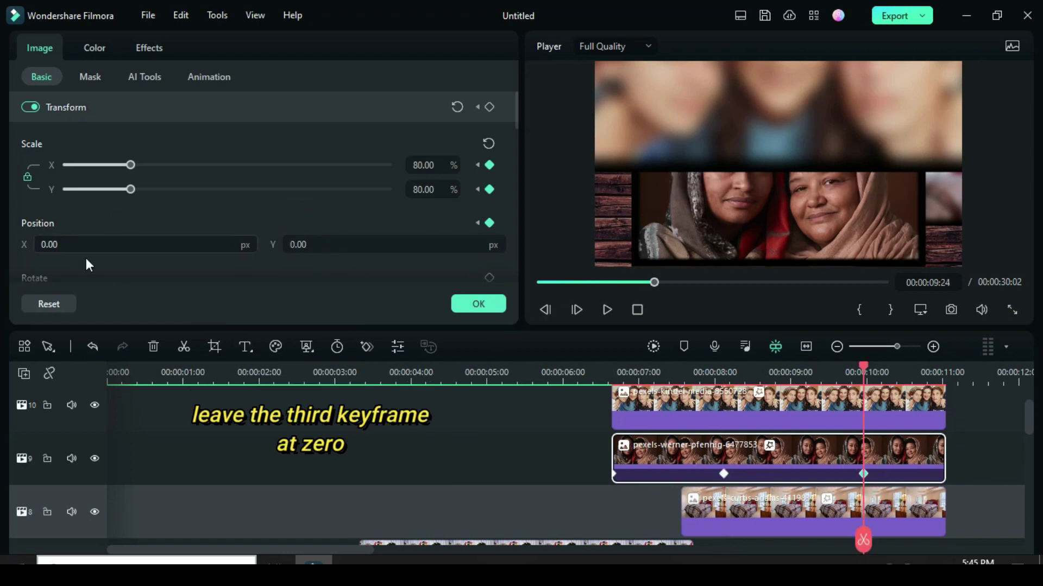
At the first keyframe of the bedroom picture on track 8, set position X to 0 and position Y to -651.
scroll(778, 485, down, 1)
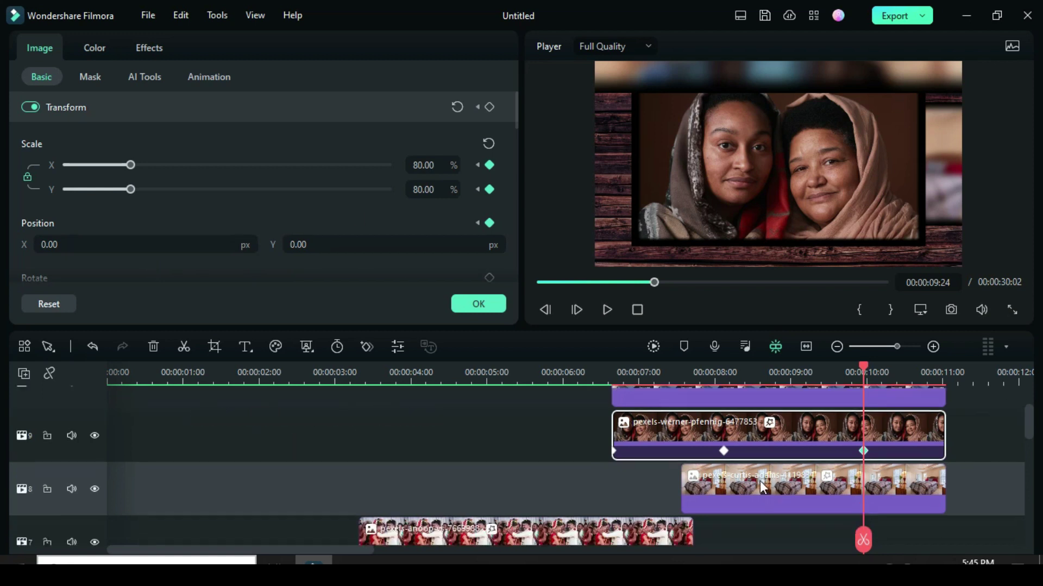
click(754, 478)
click(682, 503)
drag(87, 245, 23, 244)
text(0)
click(304, 245)
drag(327, 246, 274, 238)
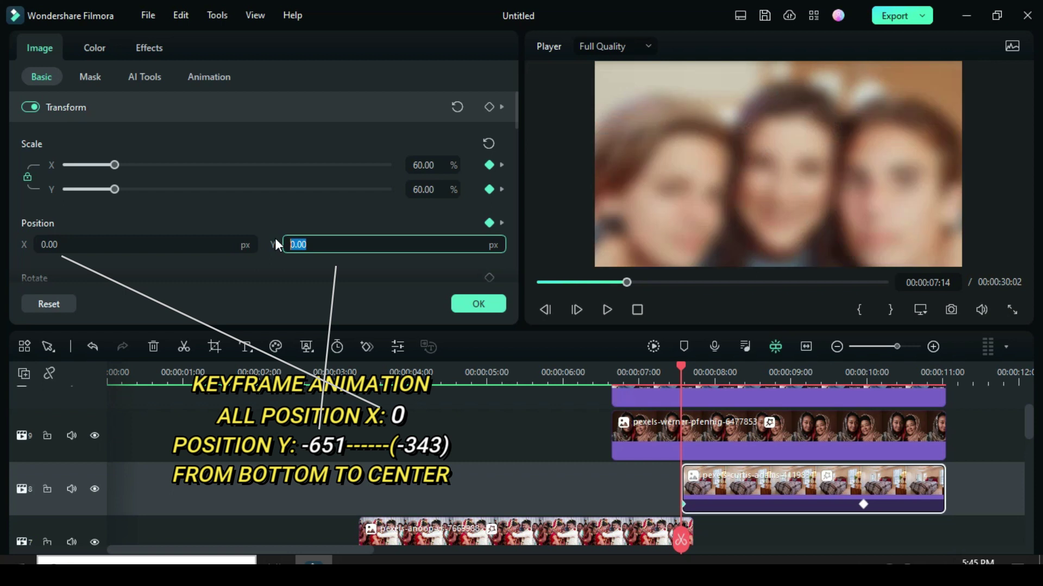
text(-651)
key(Return)
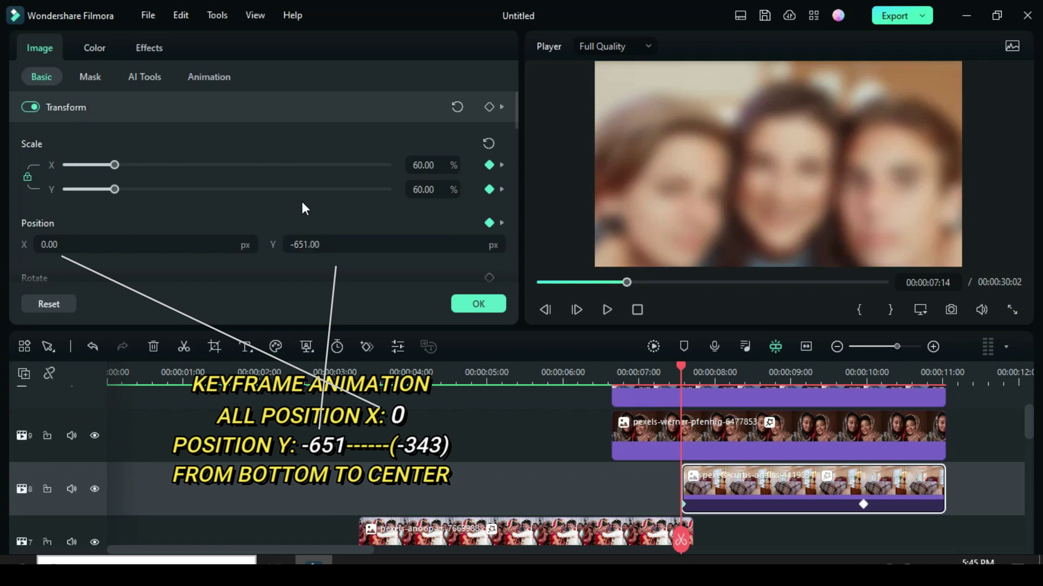
At the second keyframe of the track 8 picture, set position X to 0 and position Y to -343.
click(864, 505)
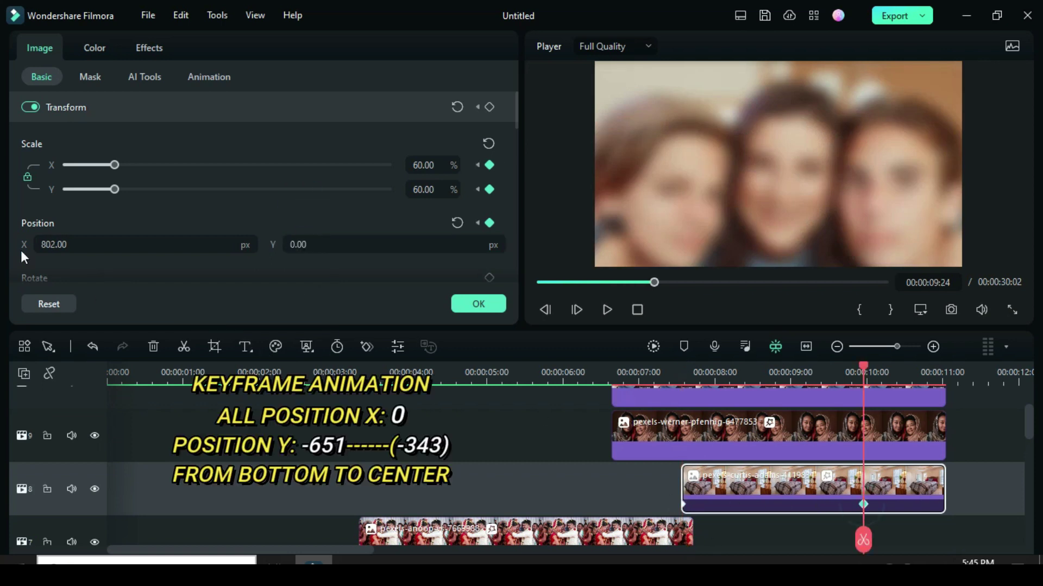
drag(78, 243, 6, 242)
text(0)
click(108, 218)
drag(310, 244, 289, 242)
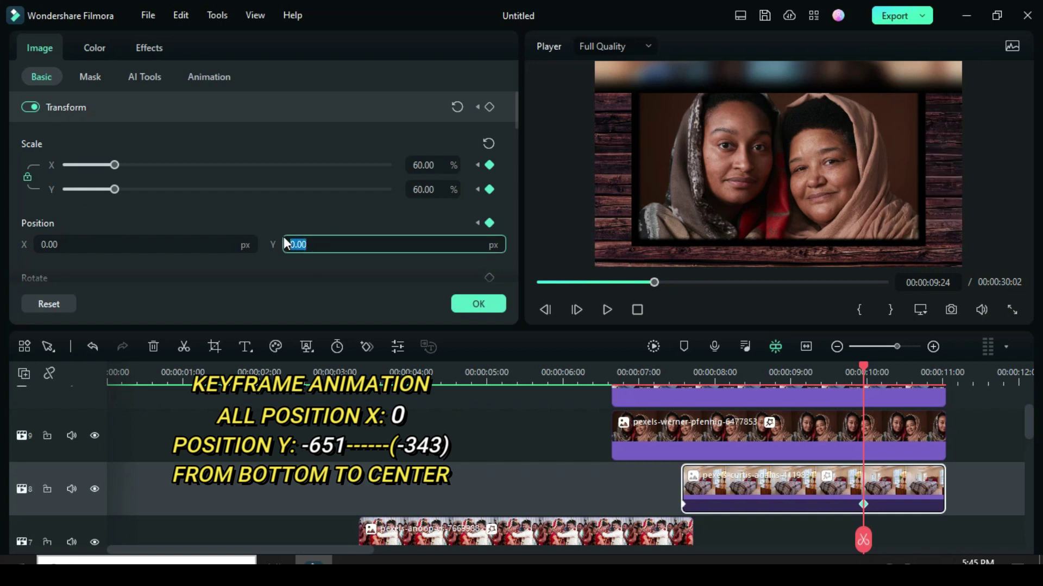
text(-343)
key(Return)
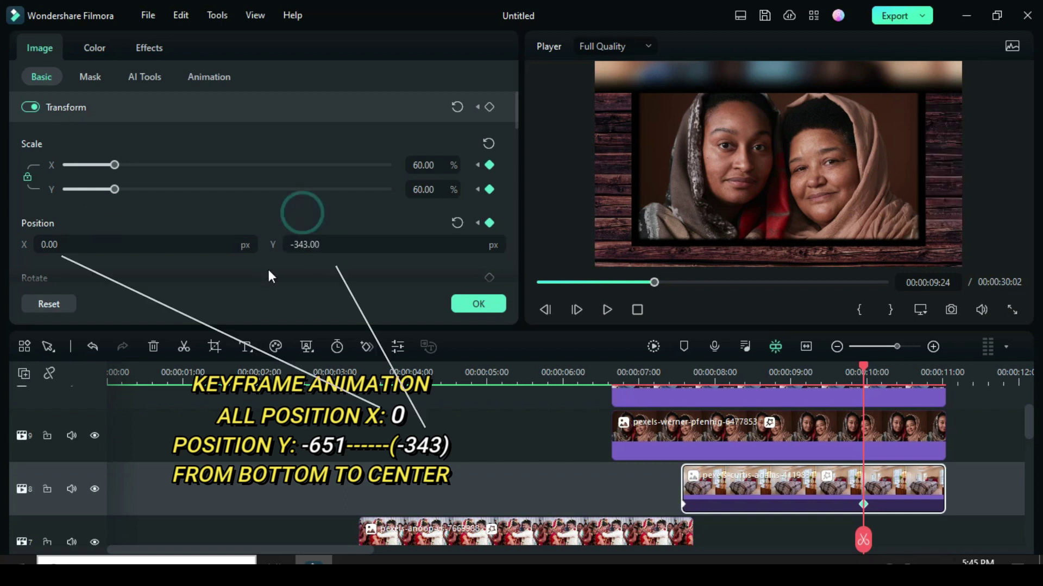
Render the timeline preview and play back the bottom-to-center picture animation from about 6 seconds.
drag(862, 365, 575, 407)
click(653, 346)
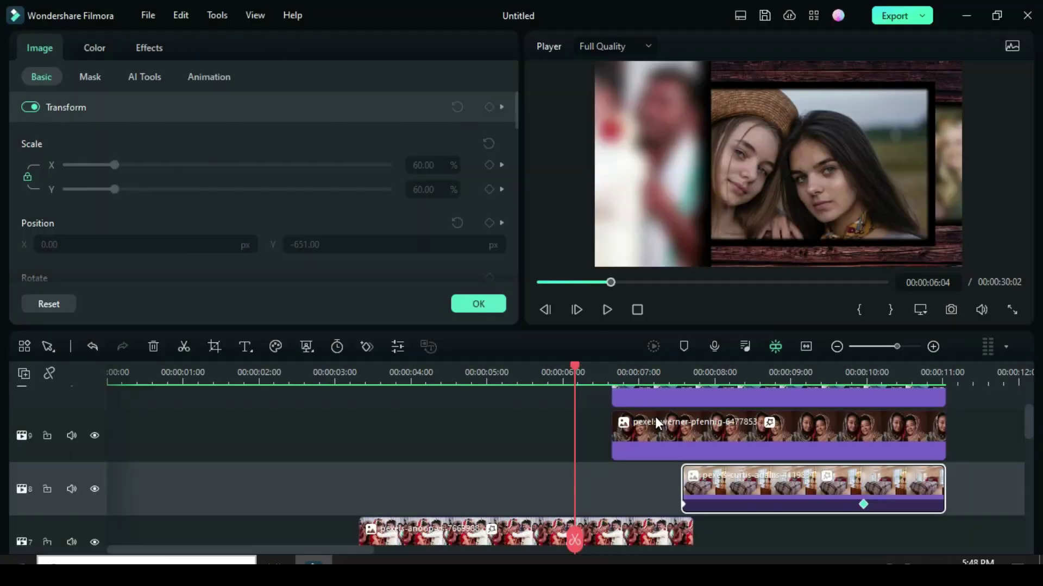
click(607, 311)
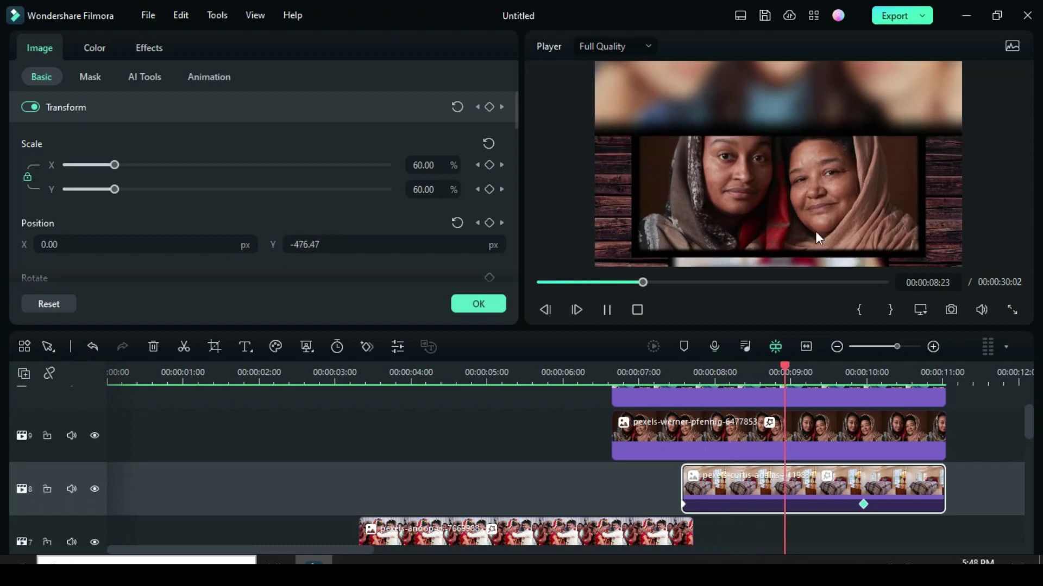
click(606, 309)
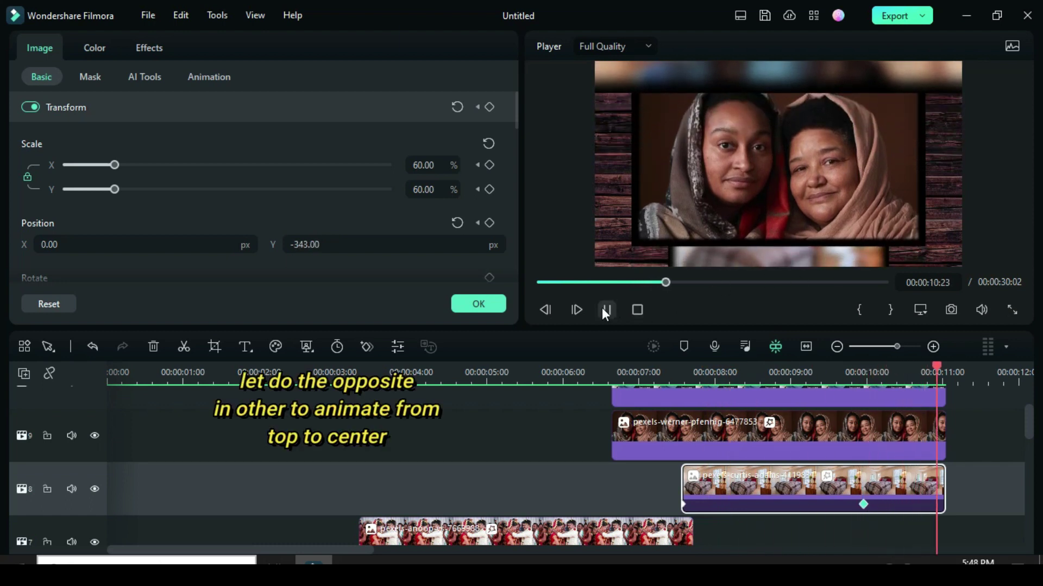
Select the three pictures on tracks 8, 9 and 10 together and copy them.
drag(831, 381, 599, 380)
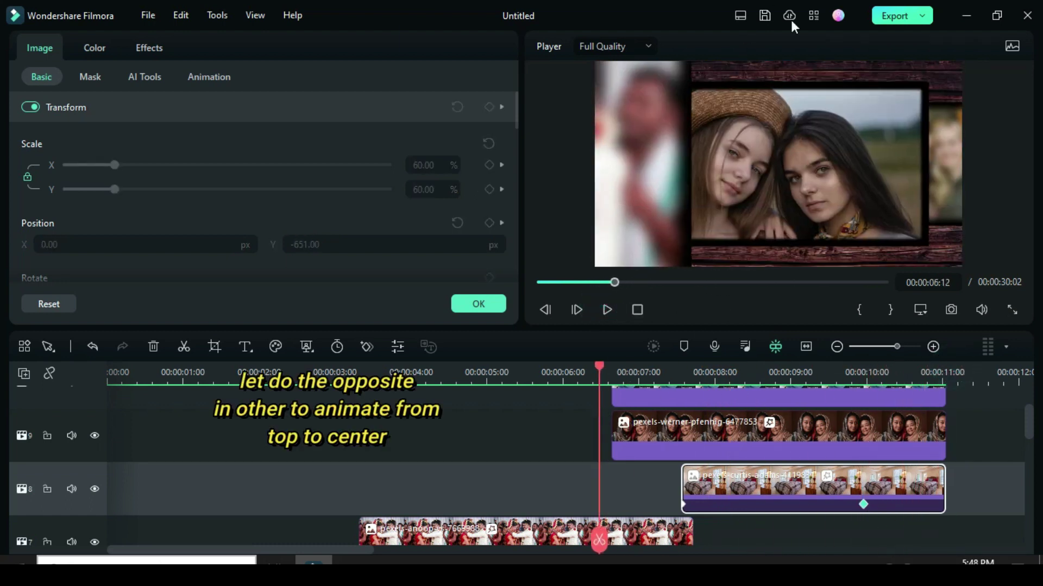
scroll(901, 507, up, 1)
drag(987, 513, 757, 398)
scroll(758, 399, up, 3)
right_click(822, 466)
click(802, 117)
Paste the copied pictures onto track 11 and above, starting at the third keyframe of the track 10 picture.
click(837, 458)
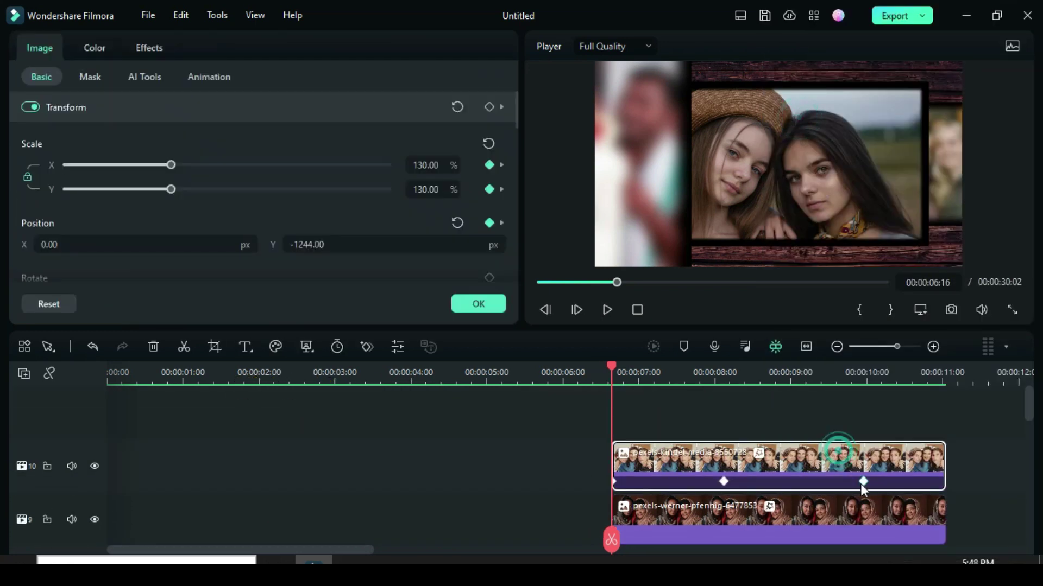
click(863, 482)
drag(310, 551, 446, 547)
click(70, 396)
right_click(414, 451)
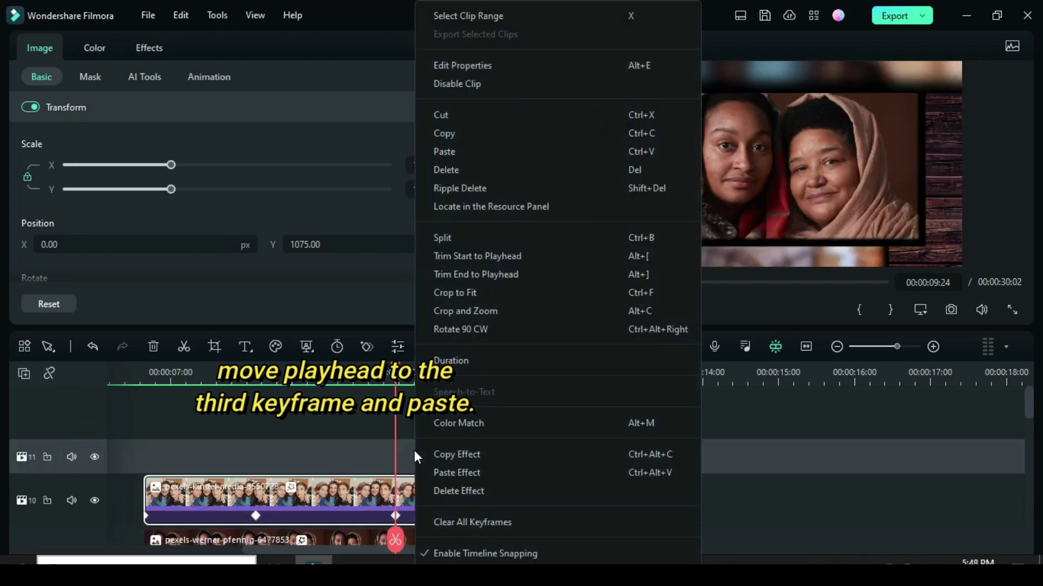
click(442, 152)
scroll(520, 435, down, 2)
Replace the pasted pictures with the white-shirt couple on track 13, the two-women close-up on track 12 and the group photo on track 11.
click(517, 470)
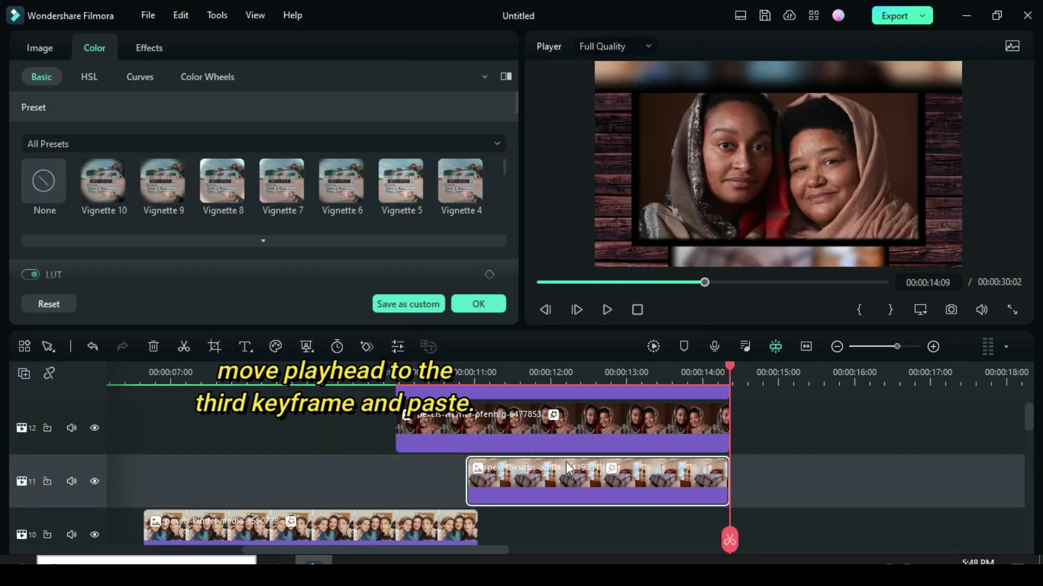
scroll(521, 451, up, 1)
click(522, 418)
click(460, 308)
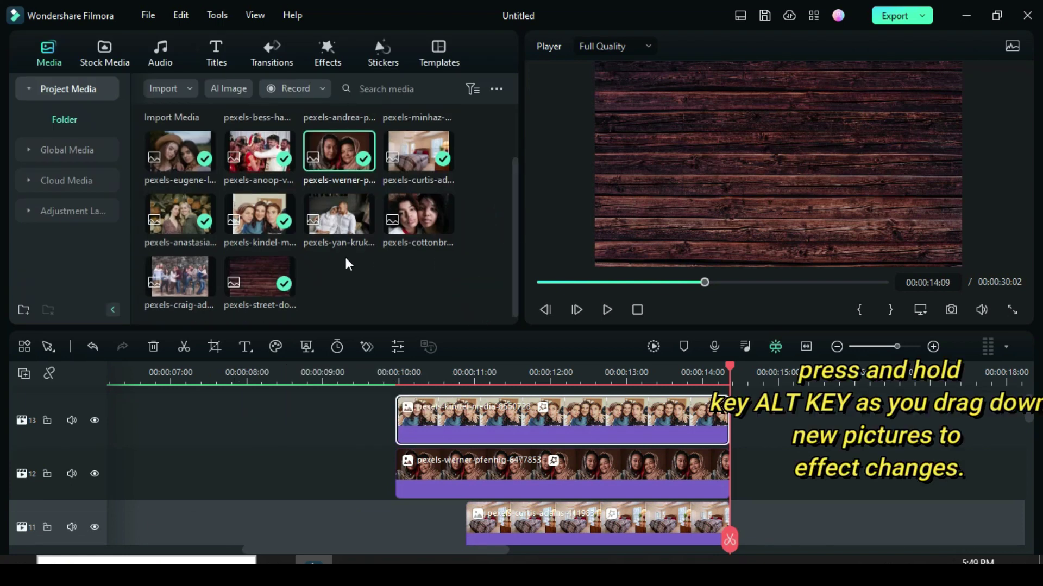
drag(338, 223, 490, 432)
drag(418, 213, 519, 470)
drag(178, 269, 528, 519)
At the first keyframe of the white-shirt couple picture on track 13, set position Y to 1244.
scroll(545, 481, down, 1)
scroll(518, 443, up, 2)
click(444, 462)
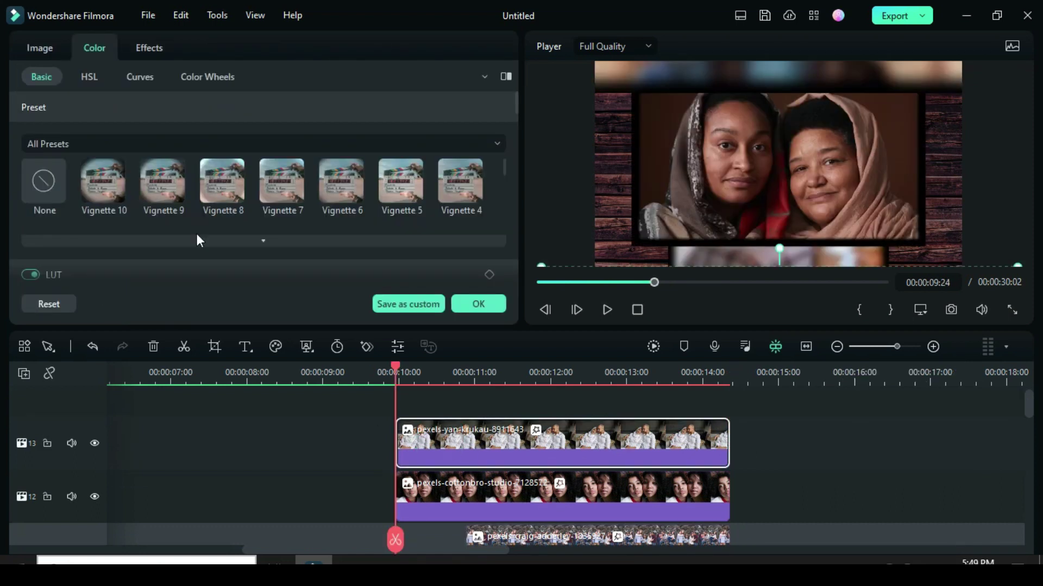
click(34, 47)
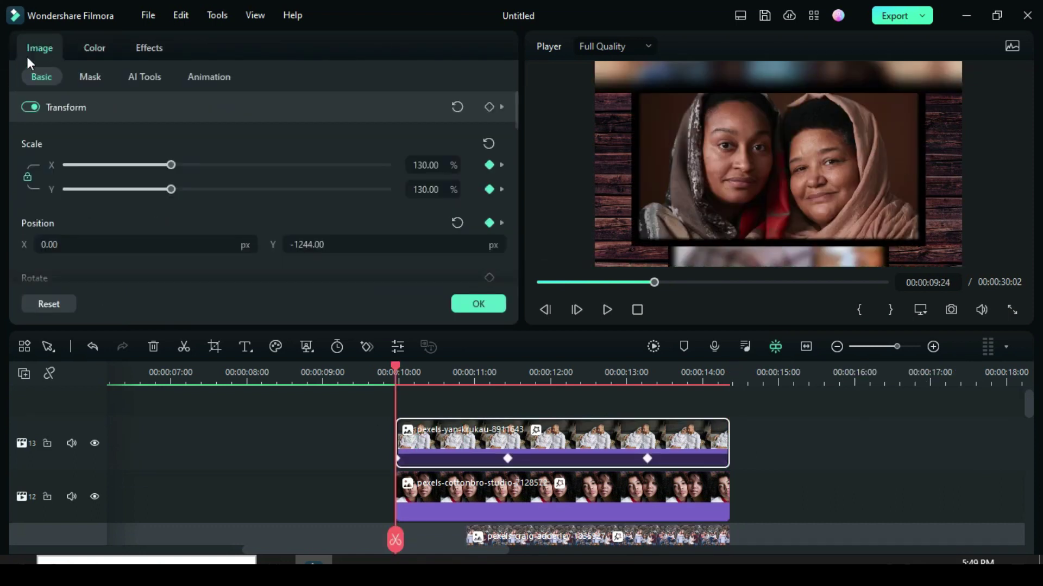
click(397, 459)
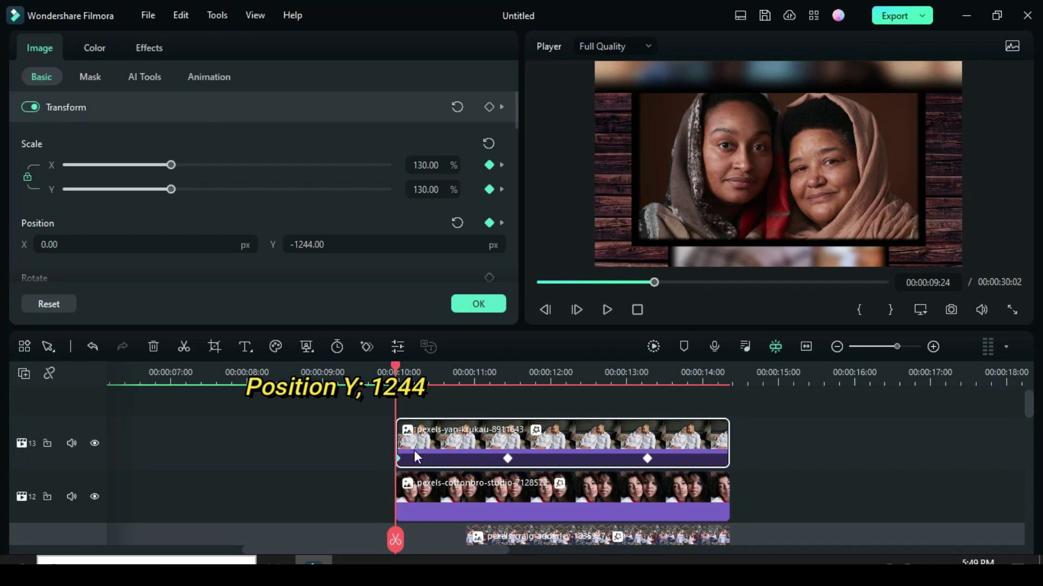
click(293, 244)
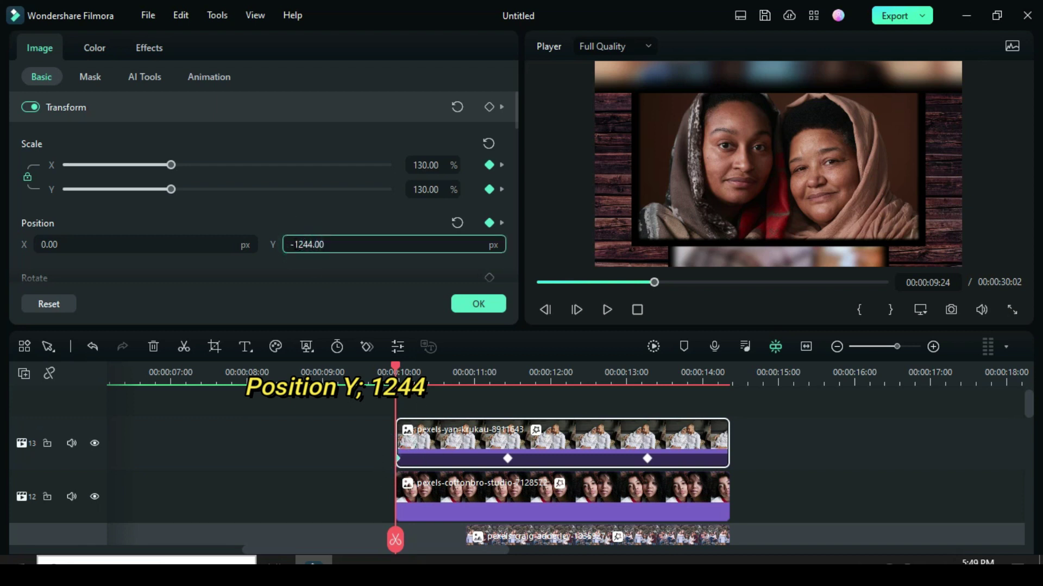
click(304, 220)
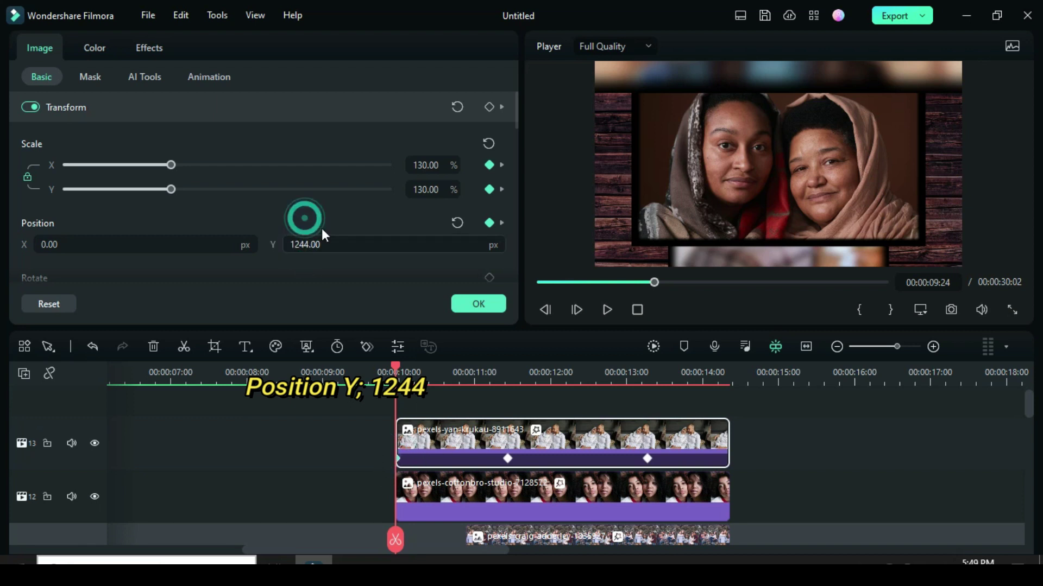
Set the track 13 picture's position Y to -661 at its second keyframe and -1075 at its third keyframe.
click(507, 459)
click(288, 243)
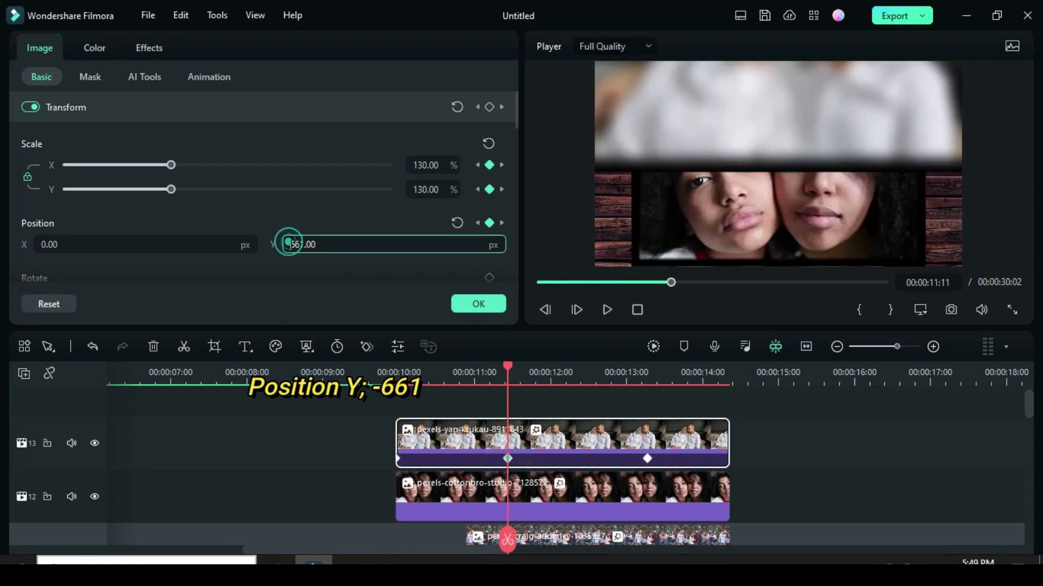
click(305, 213)
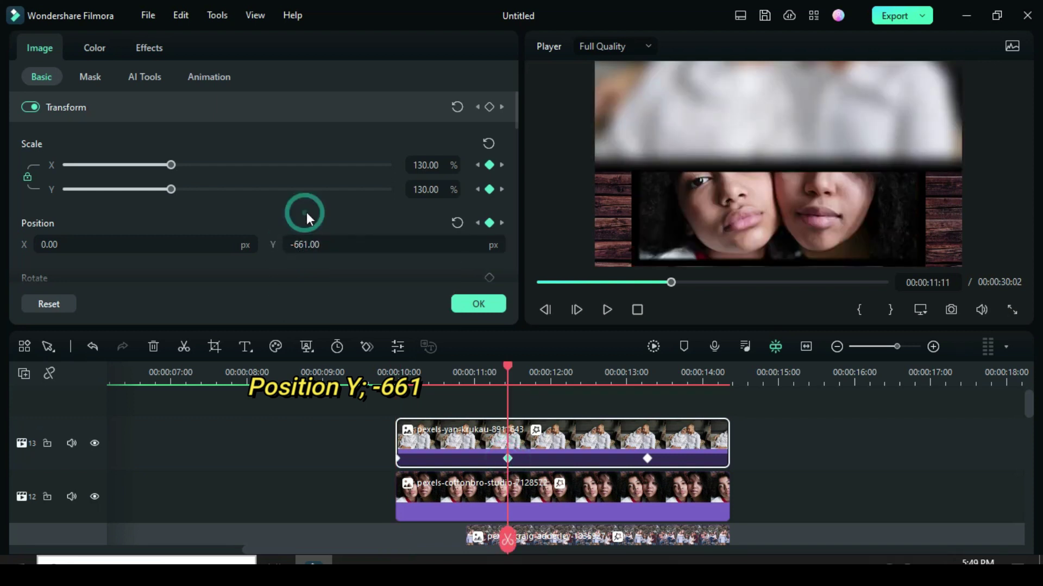
click(646, 459)
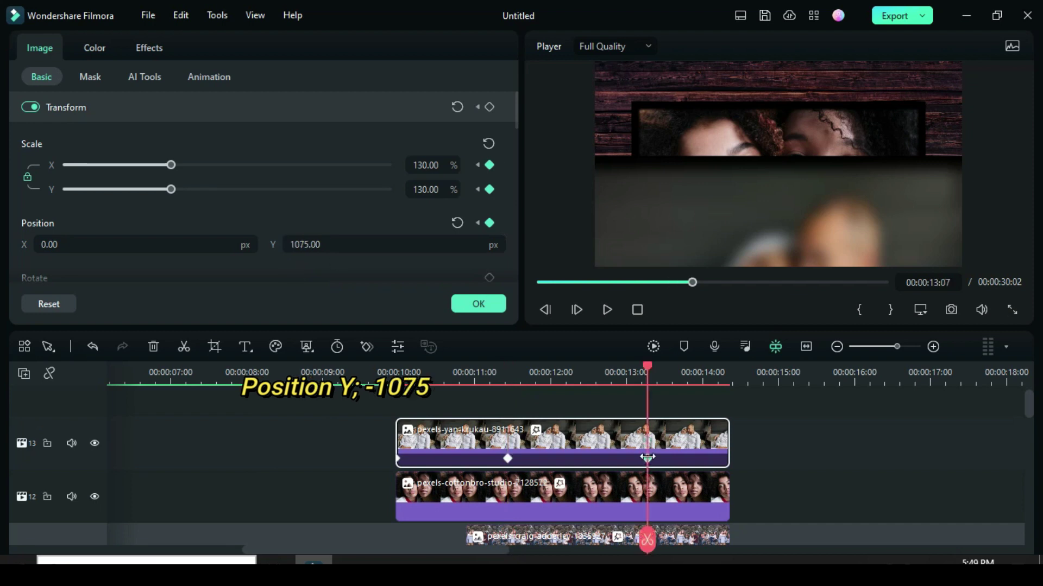
click(290, 244)
text(-)
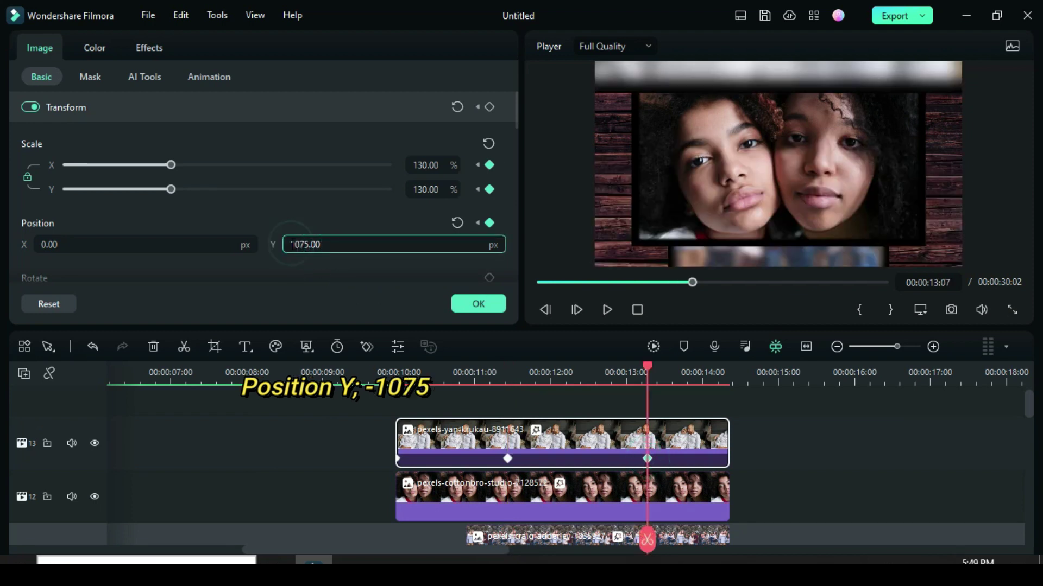
click(296, 220)
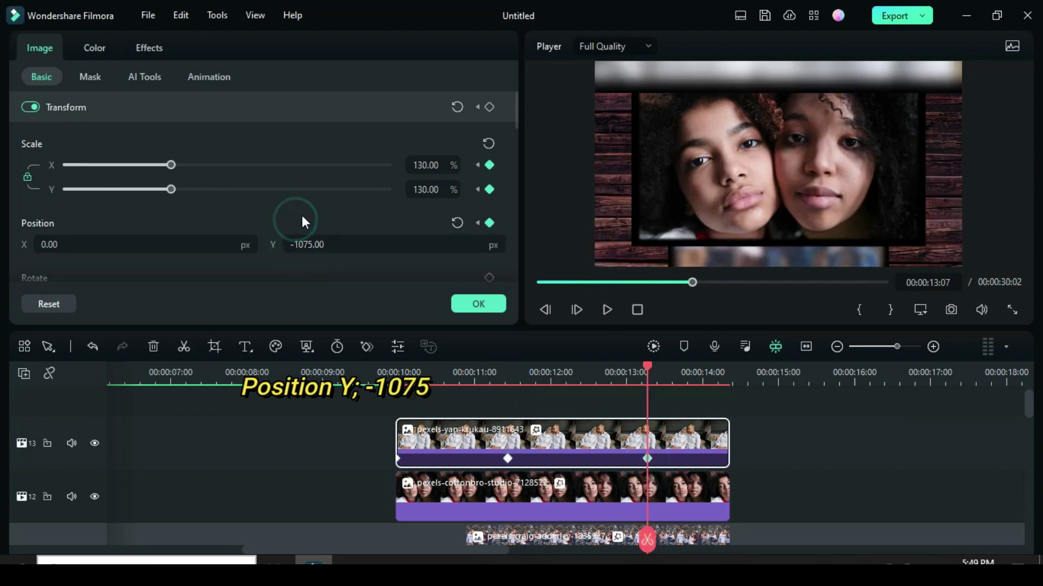
At the first keyframe of the two-women close-up on track 12, set position Y to 980.
scroll(445, 517, down, 2)
click(445, 452)
click(398, 466)
click(290, 252)
key(Delete)
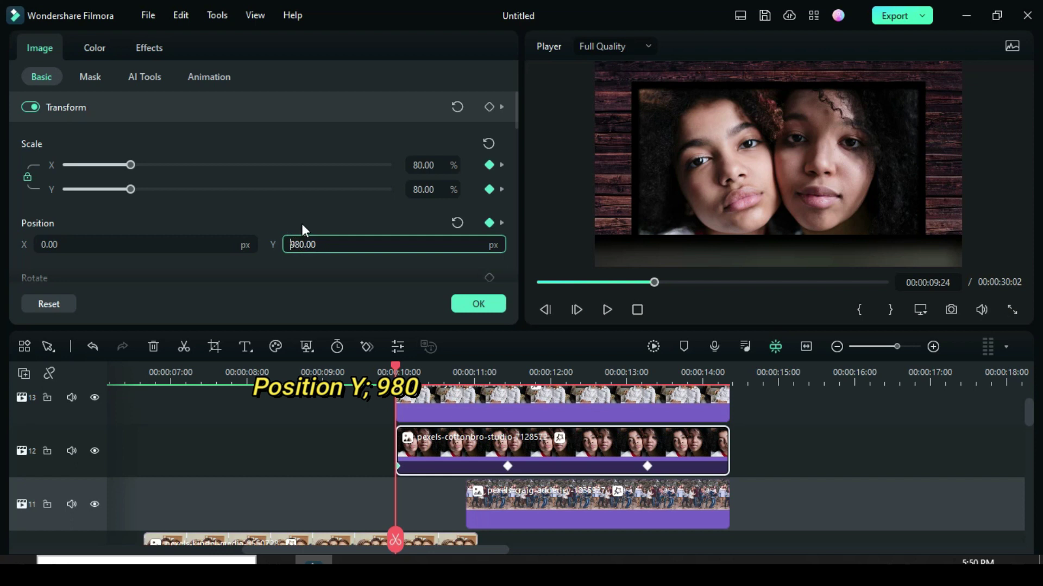
click(302, 224)
At the track 12 picture's second keyframe, set position Y to 105, and leave its third keyframe at 0.
click(508, 465)
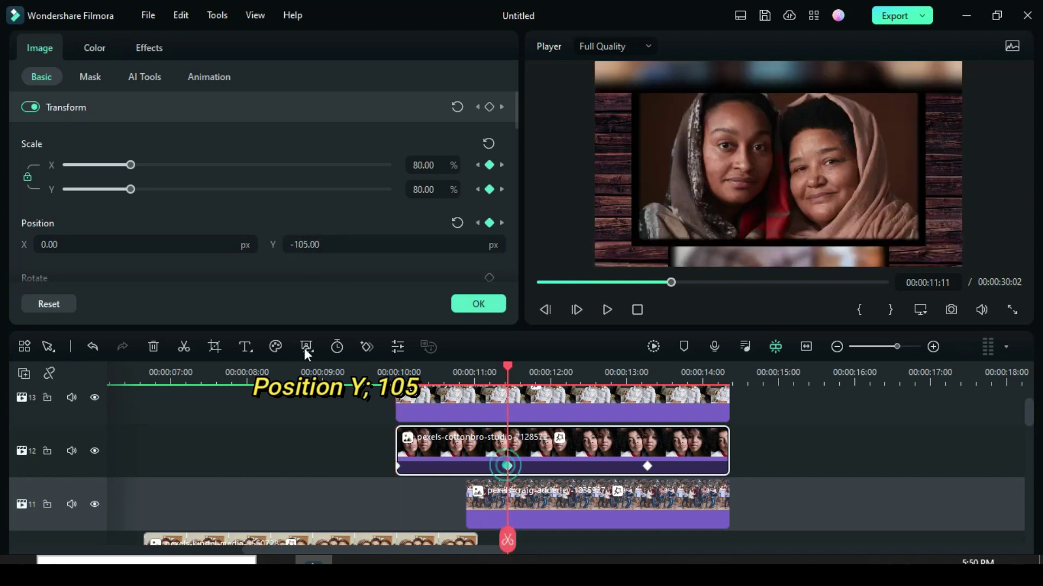
drag(294, 244, 307, 245)
click(292, 243)
key(Delete)
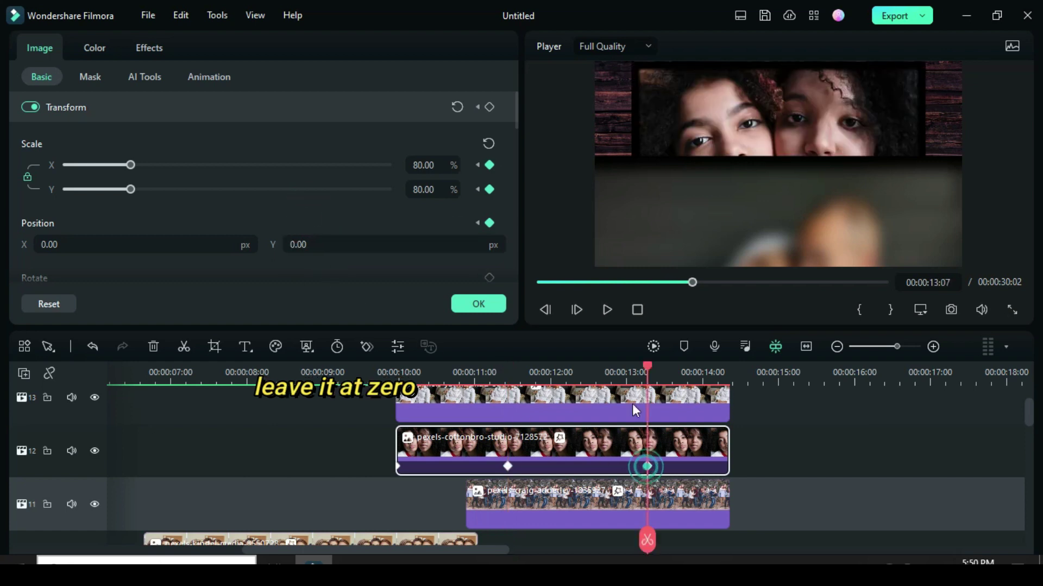
Set the track 11 group photo's position Y to 651 at its first keyframe and 343 at its second keyframe.
scroll(500, 475, down, 1)
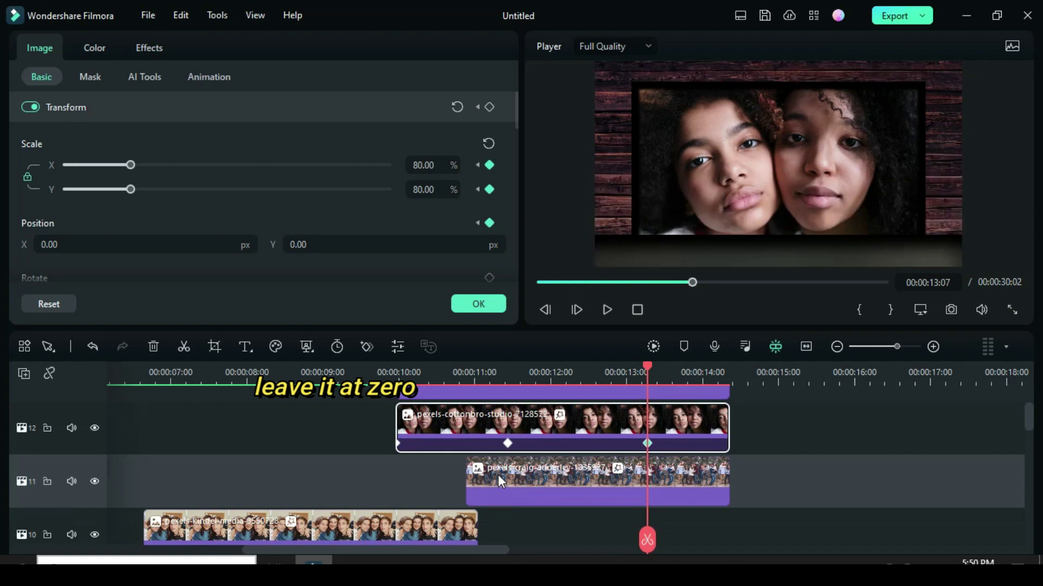
click(497, 474)
click(465, 495)
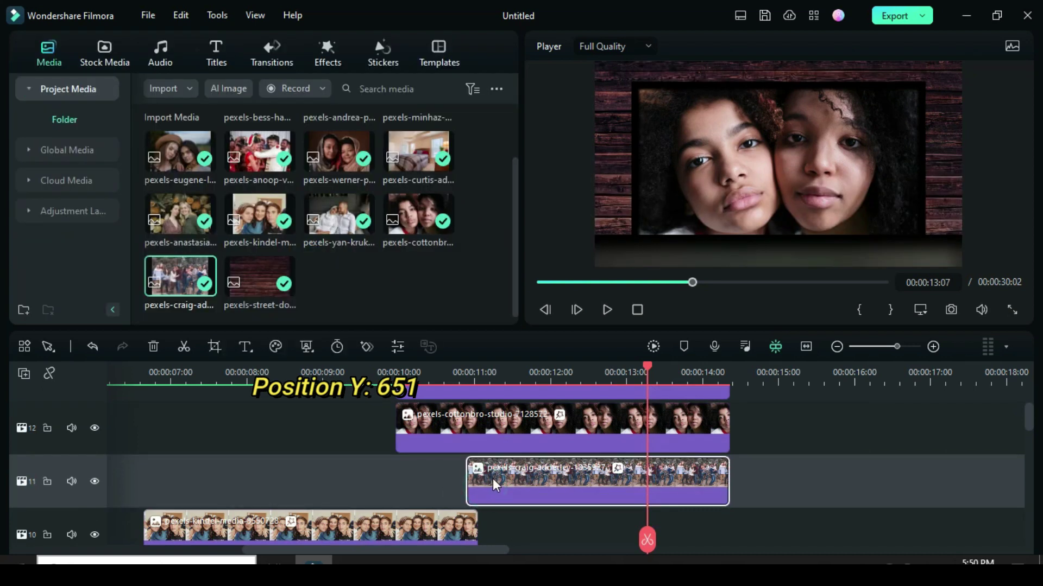
click(493, 477)
click(469, 496)
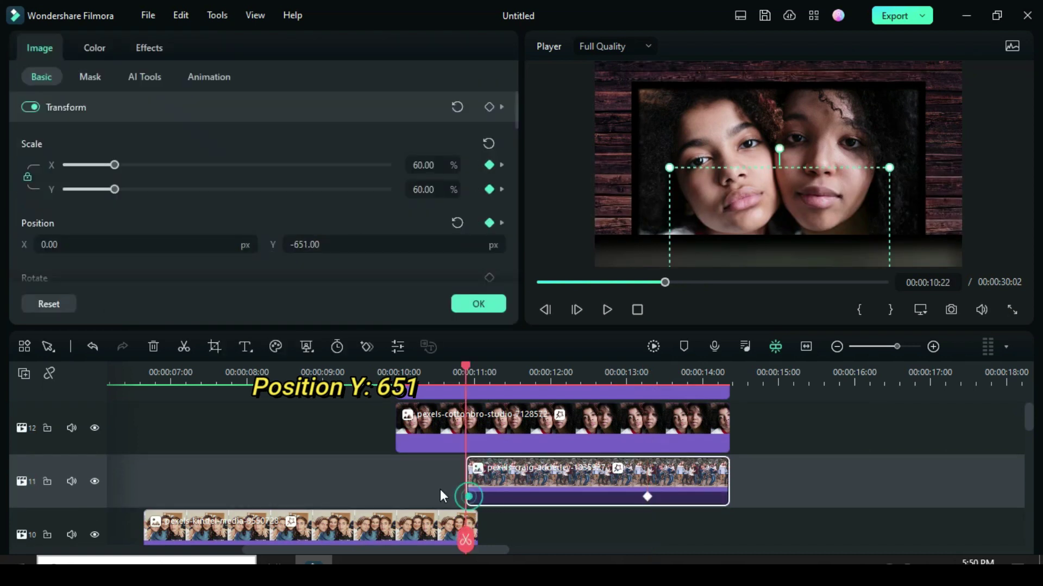
click(648, 496)
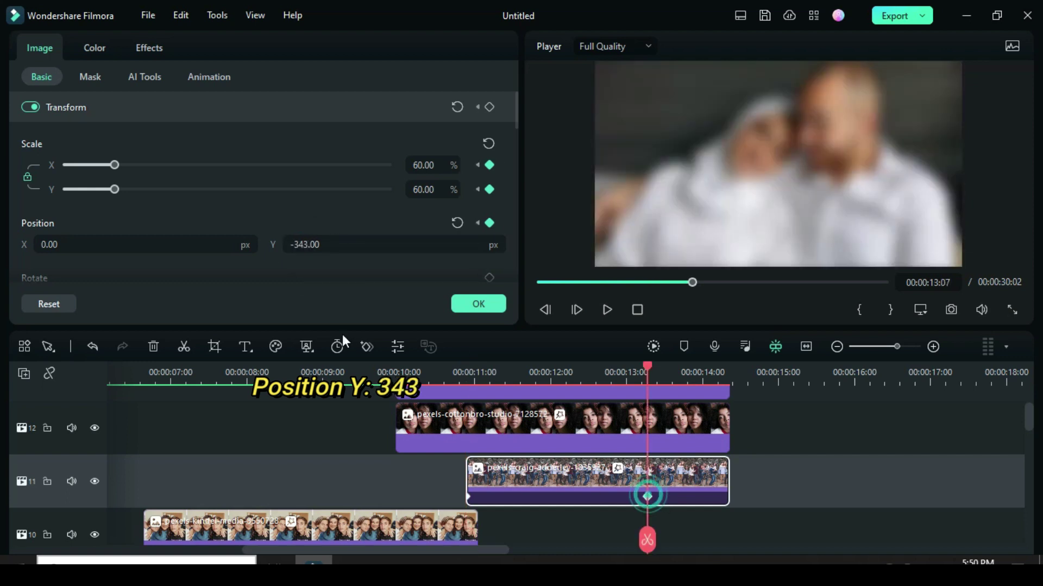
click(294, 242)
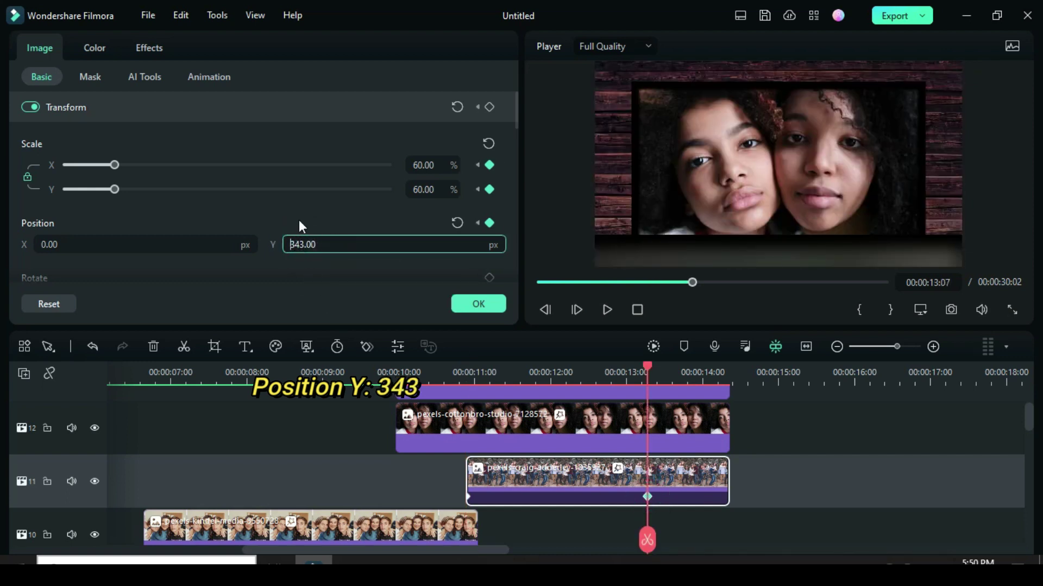
Render the timeline preview and play back the top-to-center animation from about 9 seconds.
drag(647, 366, 346, 366)
click(653, 347)
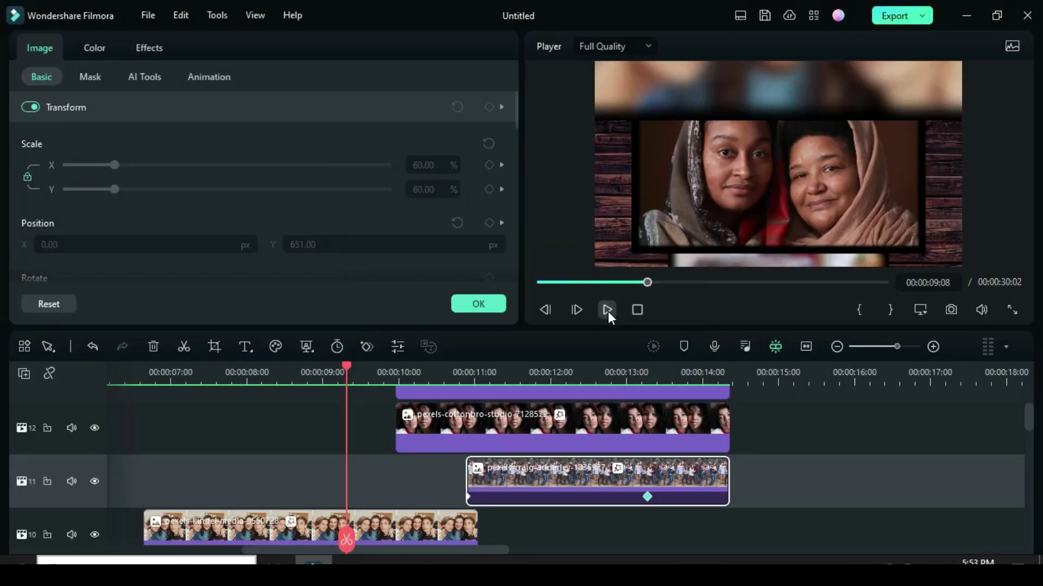
click(607, 310)
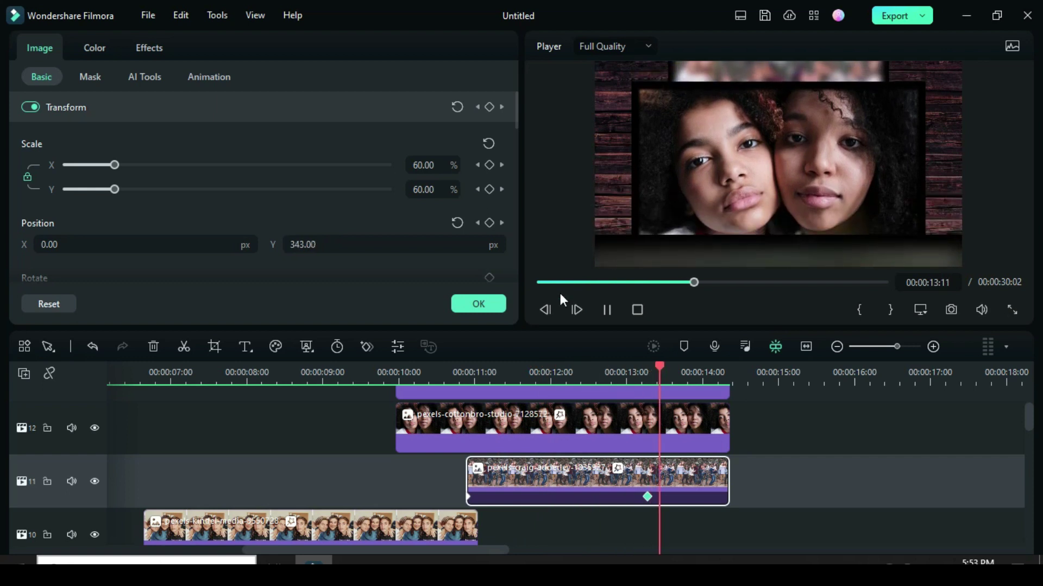
click(607, 310)
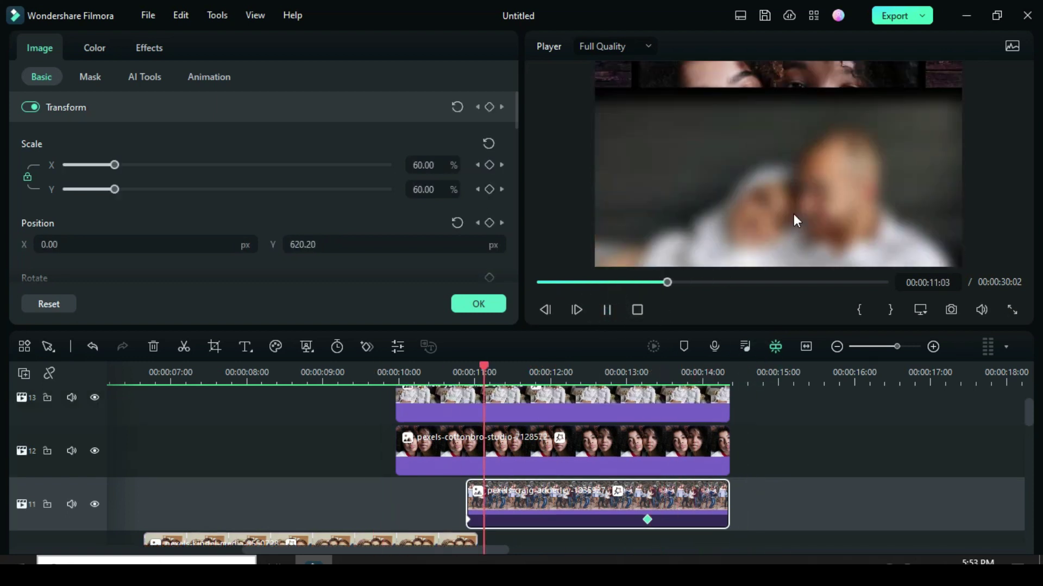
Split the track 1 wood background at 00:00:14:09, where the picture clips end, and delete the remainder.
click(805, 347)
drag(493, 366, 70, 411)
scroll(354, 445, down, 10)
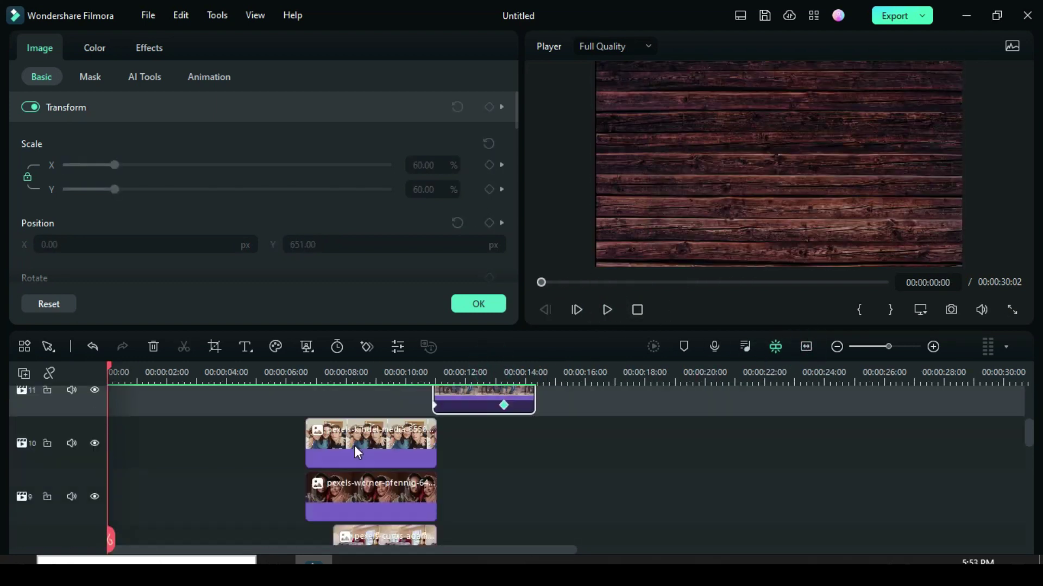
scroll(353, 443, up, 1)
click(534, 369)
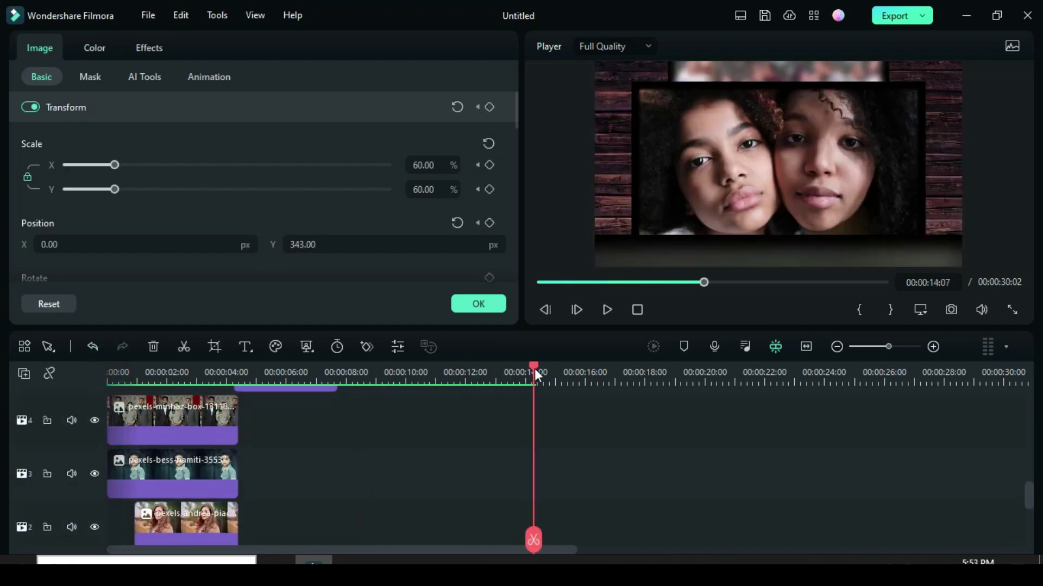
scroll(583, 461, down, 1)
click(583, 486)
key(ctrl+b)
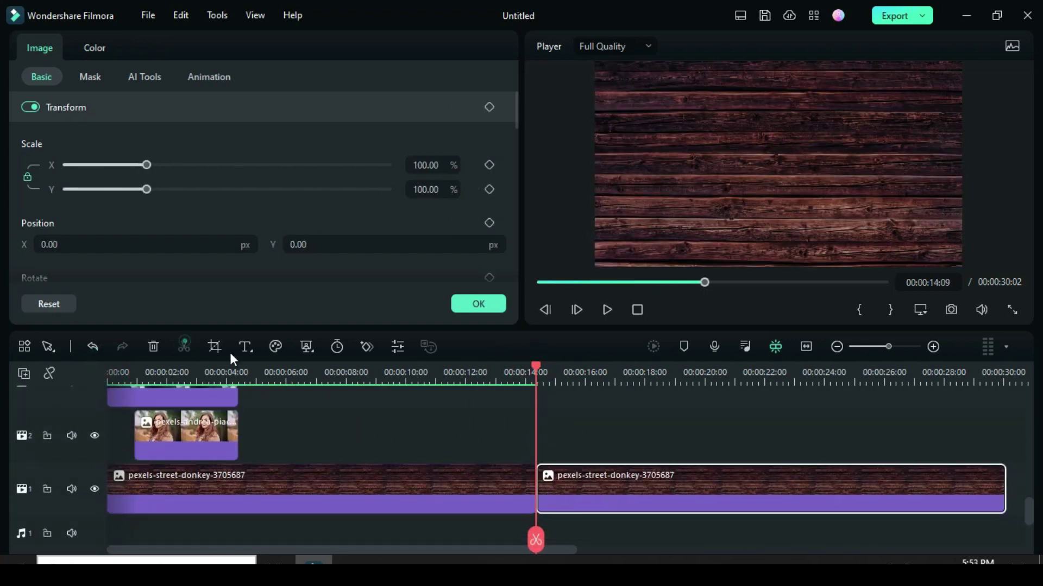
click(152, 346)
click(806, 347)
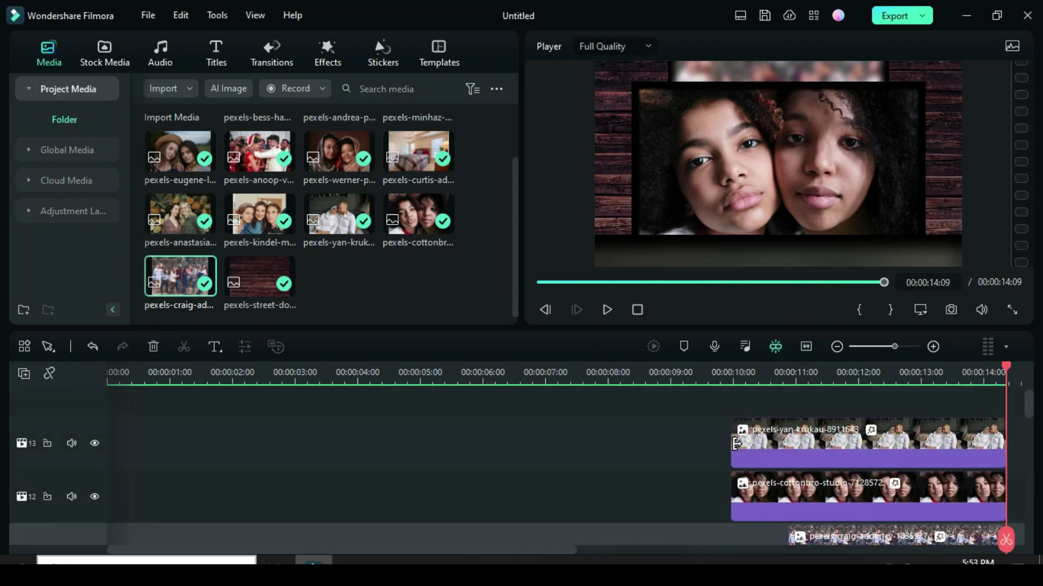
Play back the whole slideshow from the beginning to check the animations.
scroll(739, 450, up, 1)
click(538, 283)
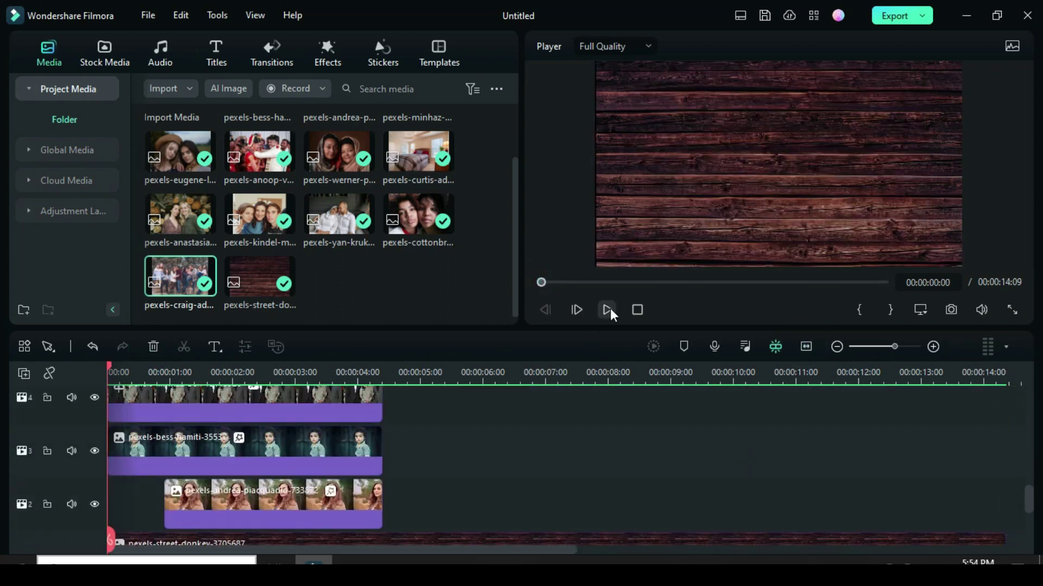
click(607, 310)
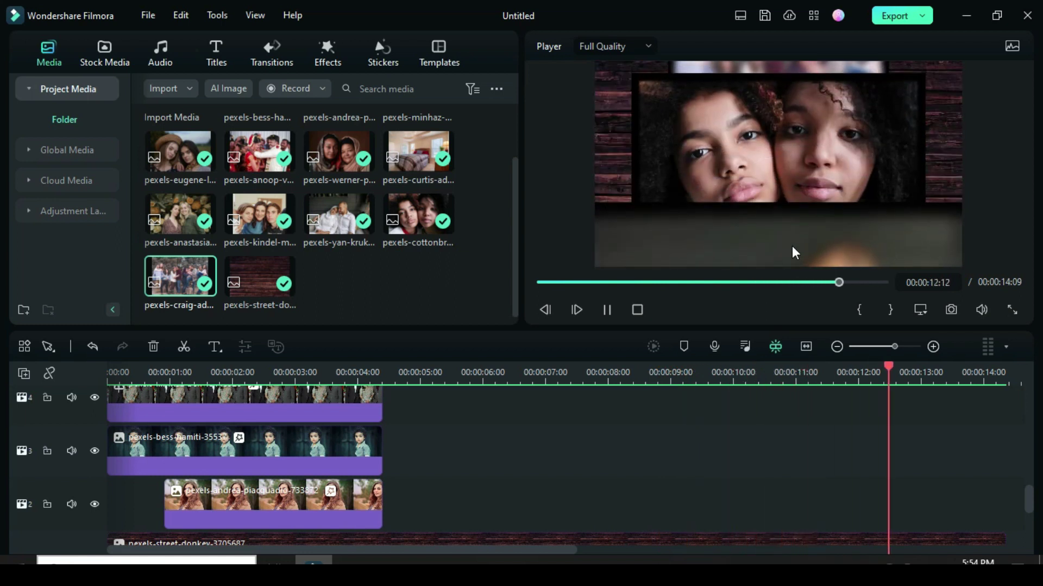
click(605, 307)
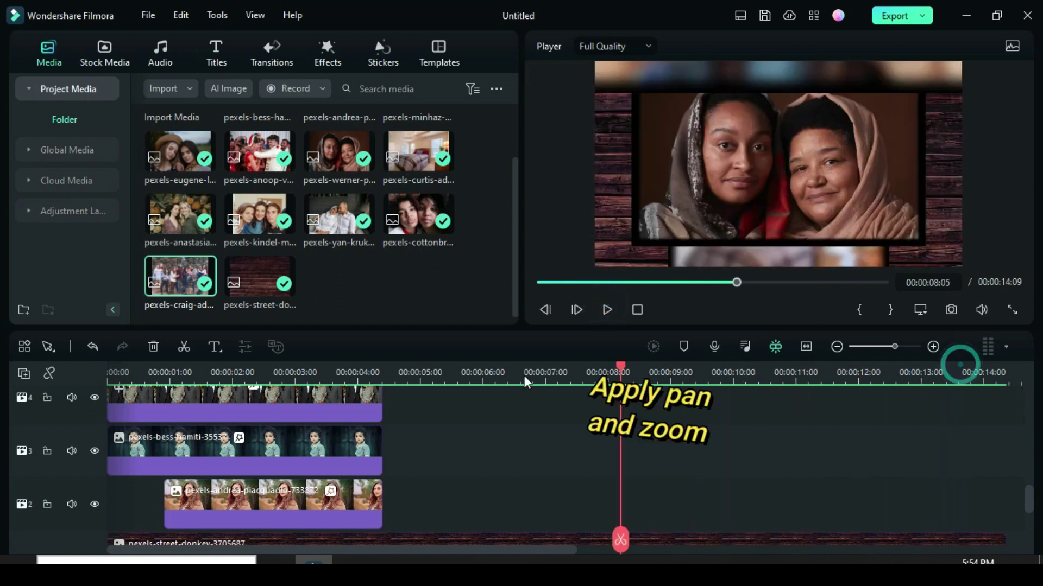
Open Crop and Zoom for the child's picture on track 3 and set up a 16:9 Pan & Zoom with the End frame selected.
click(259, 439)
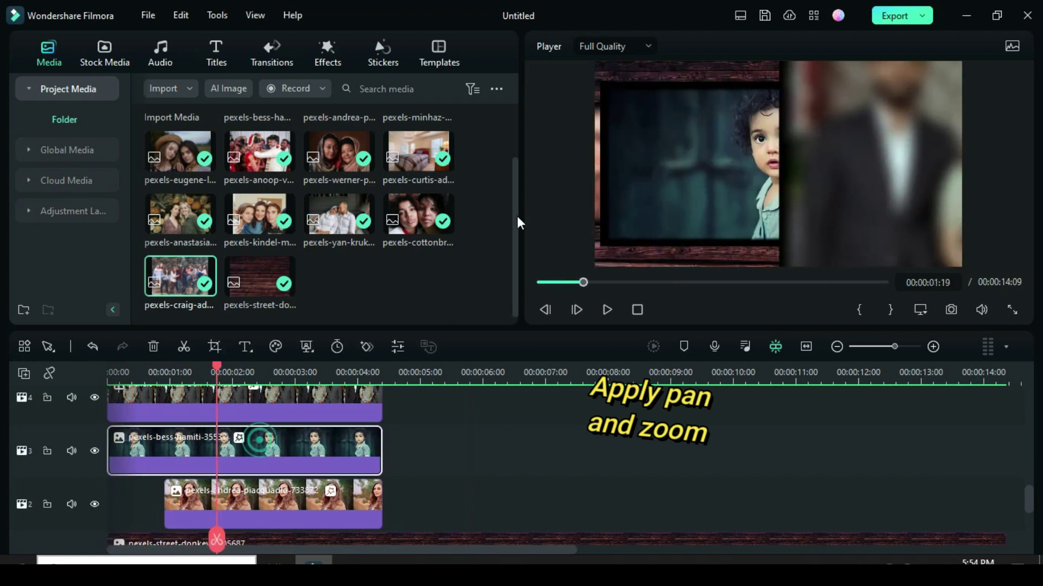
click(214, 346)
click(161, 485)
click(151, 291)
click(168, 54)
click(491, 286)
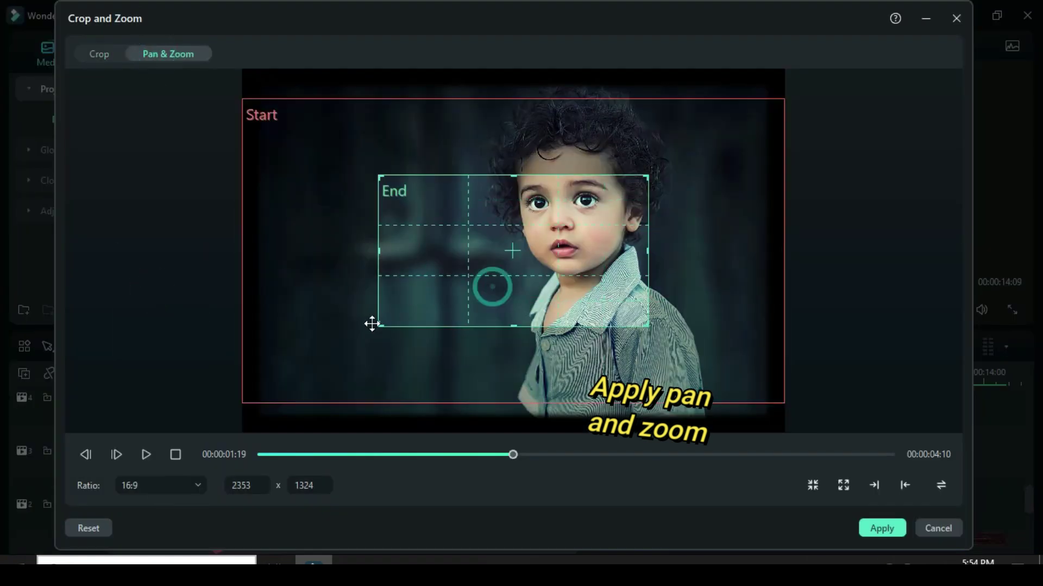